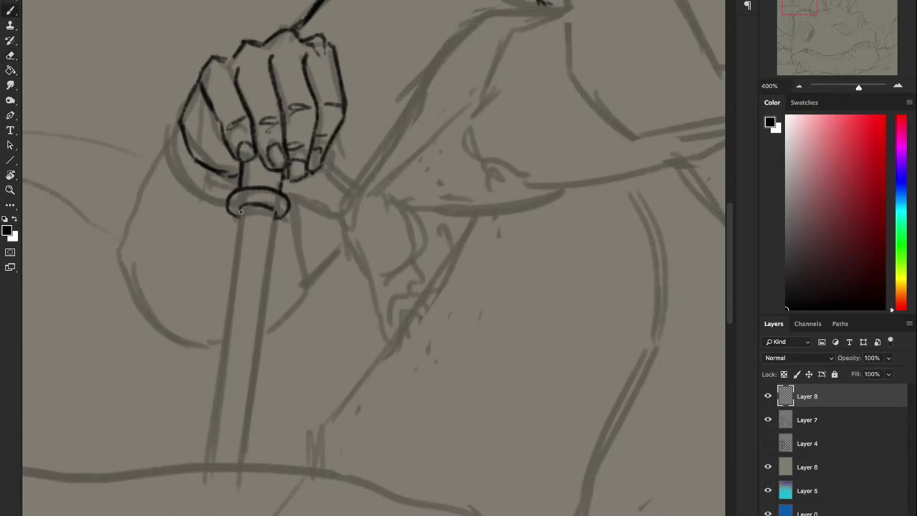
Ink the two straight edges of the cane's shaft below the collar
{"action": "left_click_drag", "start_coordinate": [262, 168], "coordinate": [233, 419]}
{"action": "key", "text": "b"}
On Layer 7, sketch an eye emblem, triangles, swirls and a double rim on the shoulder pauldron
{"action": "scroll", "coordinate": [393, 303], "scroll_direction": "up", "scroll_amount": 3}
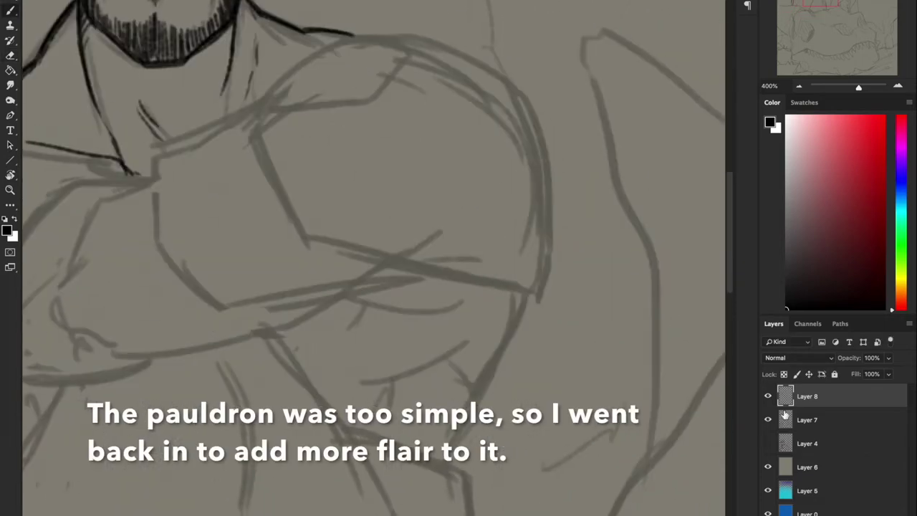
{"action": "mouse_move", "coordinate": [215, 137]}
{"action": "left_mouse_down"}
{"action": "mouse_move", "coordinate": [231, 249]}
{"action": "mouse_move", "coordinate": [158, 258]}
{"action": "mouse_move", "coordinate": [358, 298]}
{"action": "mouse_move", "coordinate": [513, 203]}
{"action": "mouse_move", "coordinate": [530, 329]}
{"action": "mouse_move", "coordinate": [452, 262]}
{"action": "mouse_move", "coordinate": [525, 269]}
{"action": "mouse_move", "coordinate": [308, 215]}
{"action": "mouse_move", "coordinate": [459, 107]}
{"action": "mouse_move", "coordinate": [434, 90]}
{"action": "mouse_move", "coordinate": [451, 62]}
{"action": "mouse_move", "coordinate": [386, 75]}
{"action": "mouse_move", "coordinate": [414, 178]}
{"action": "left_mouse_up"}
{"action": "left_click_drag", "start_coordinate": [360, 84], "coordinate": [420, 73]}
{"action": "left_click_drag", "start_coordinate": [409, 92], "coordinate": [419, 93]}
{"action": "left_click_drag", "start_coordinate": [342, 189], "coordinate": [362, 178]}
{"action": "left_click_drag", "start_coordinate": [316, 218], "coordinate": [369, 174]}
{"action": "left_click_drag", "start_coordinate": [425, 188], "coordinate": [451, 200]}
{"action": "left_click_drag", "start_coordinate": [374, 208], "coordinate": [464, 215]}
{"action": "left_click_drag", "start_coordinate": [521, 202], "coordinate": [534, 209]}
{"action": "left_click_drag", "start_coordinate": [534, 172], "coordinate": [484, 212]}
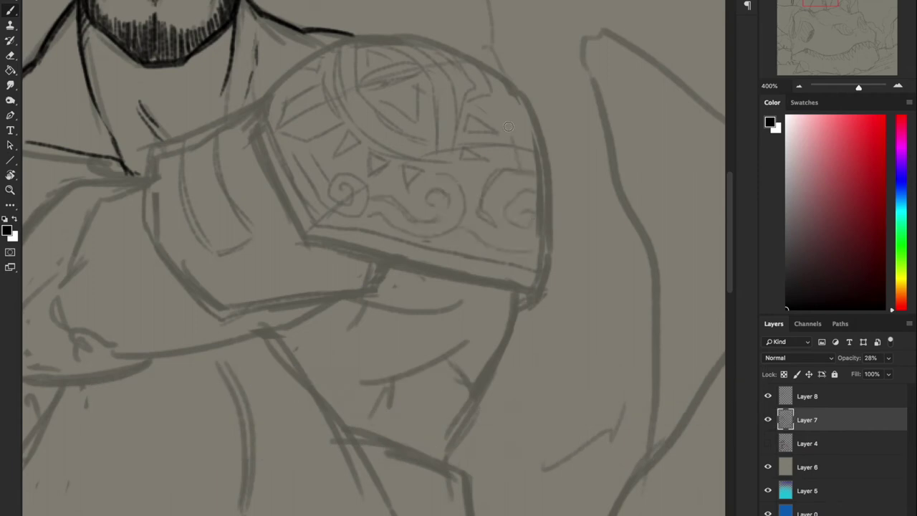
Sketch curved straps, an inner border and a spiral on the armour plate beside the pauldron
{"action": "left_click_drag", "start_coordinate": [323, 77], "coordinate": [410, 66]}
{"action": "left_click_drag", "start_coordinate": [334, 255], "coordinate": [429, 271]}
{"action": "left_click_drag", "start_coordinate": [243, 141], "coordinate": [301, 279]}
{"action": "key", "text": "e"}
{"action": "left_click_drag", "start_coordinate": [341, 102], "coordinate": [362, 172]}
{"action": "key", "text": "b"}
{"action": "mouse_move", "coordinate": [237, 138]}
{"action": "left_mouse_down"}
{"action": "mouse_move", "coordinate": [333, 101]}
{"action": "mouse_move", "coordinate": [358, 211]}
{"action": "left_mouse_up"}
{"action": "key", "text": "e"}
{"action": "key", "text": "b"}
Rework the sketch of the bent forearm and elbow resting on the knee
{"action": "scroll", "coordinate": [260, 273], "scroll_direction": "left", "scroll_amount": 5}
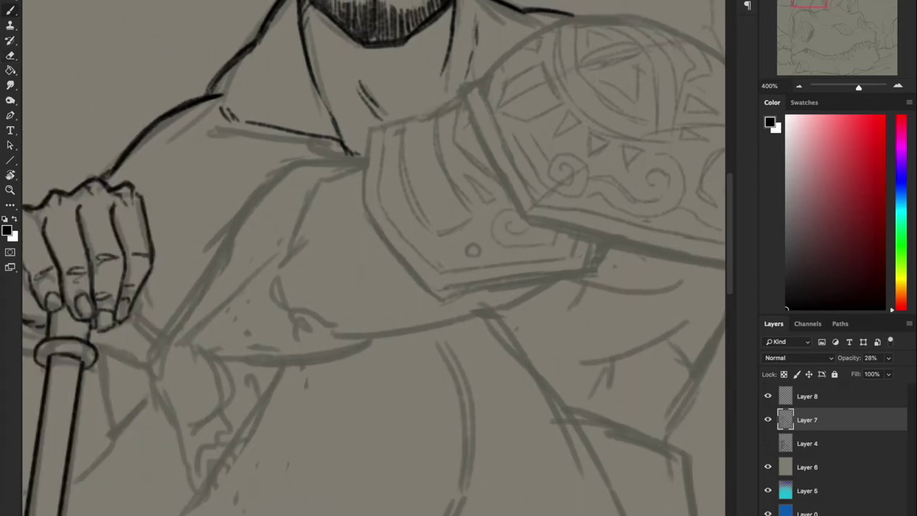
{"action": "left_click_drag", "start_coordinate": [260, 272], "coordinate": [281, 309]}
{"action": "left_click_drag", "start_coordinate": [350, 169], "coordinate": [286, 247]}
{"action": "left_click_drag", "start_coordinate": [287, 172], "coordinate": [201, 265]}
{"action": "left_click_drag", "start_coordinate": [215, 301], "coordinate": [276, 372]}
{"action": "left_click_drag", "start_coordinate": [569, 281], "coordinate": [503, 282]}
{"action": "scroll", "coordinate": [504, 282], "scroll_direction": "left", "scroll_amount": 2}
{"action": "scroll", "coordinate": [503, 282], "scroll_direction": "down", "scroll_amount": 2}
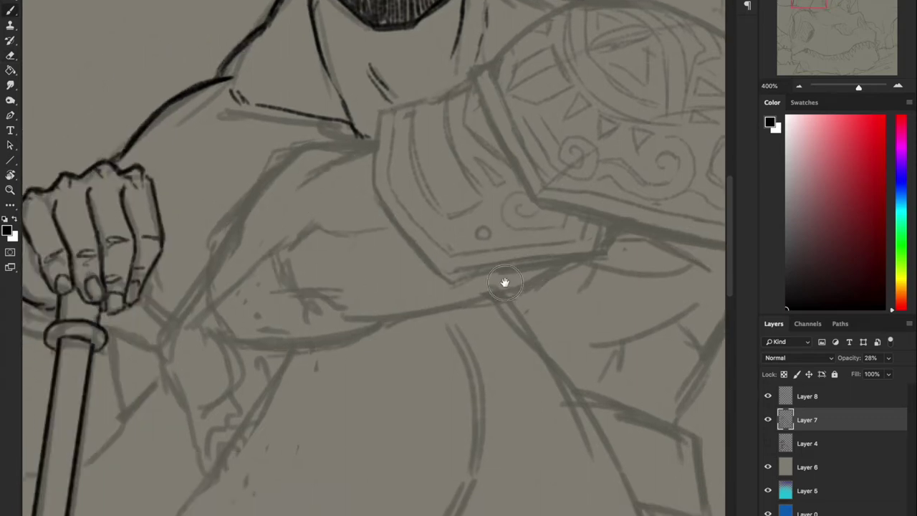
Erase the rough hand hanging below the forearm and resketch it with curled fingers
{"action": "key", "text": "e"}
{"action": "mouse_move", "coordinate": [225, 320]}
{"action": "left_mouse_down"}
{"action": "mouse_move", "coordinate": [258, 351]}
{"action": "mouse_move", "coordinate": [251, 430]}
{"action": "left_mouse_up"}
{"action": "mouse_move", "coordinate": [283, 358]}
{"action": "left_mouse_down"}
{"action": "mouse_move", "coordinate": [265, 430]}
{"action": "mouse_move", "coordinate": [236, 444]}
{"action": "left_mouse_up"}
{"action": "key", "text": "b"}
{"action": "scroll", "coordinate": [287, 285], "scroll_direction": "down", "scroll_amount": 3}
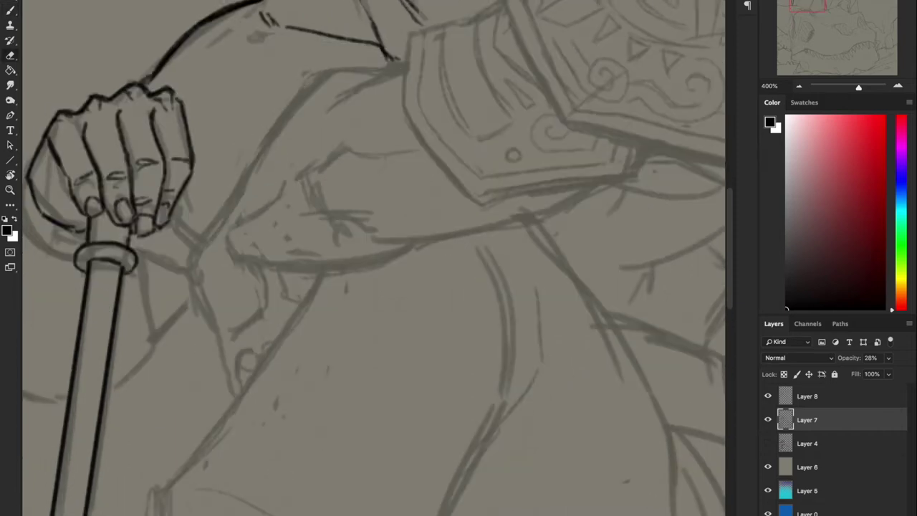
Refine the sketched contour of the arm behind the hand that grips the cane
{"action": "scroll", "coordinate": [287, 285], "scroll_direction": "up", "scroll_amount": 4}
{"action": "scroll", "coordinate": [287, 284], "scroll_direction": "left", "scroll_amount": 4}
{"action": "left_click_drag", "start_coordinate": [287, 285], "coordinate": [316, 301]}
{"action": "left_click_drag", "start_coordinate": [294, 383], "coordinate": [226, 462]}
{"action": "left_click_drag", "start_coordinate": [165, 476], "coordinate": [118, 498]}
{"action": "left_click_drag", "start_coordinate": [108, 301], "coordinate": [60, 429]}
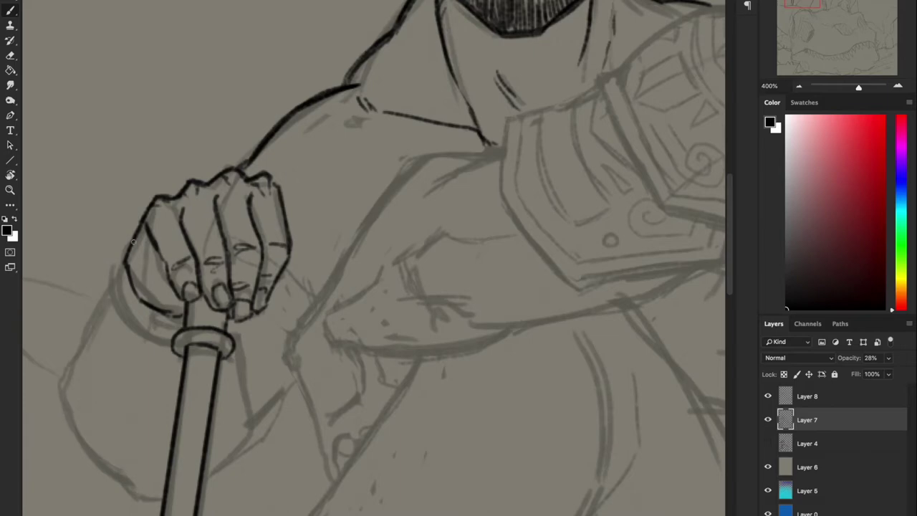
{"action": "left_click_drag", "start_coordinate": [108, 240], "coordinate": [176, 362]}
Make Layer 8 the active layer and ink the muscle lines on the bare shoulder
{"action": "scroll", "coordinate": [372, 258], "scroll_direction": "right", "scroll_amount": 4}
{"action": "scroll", "coordinate": [373, 257], "scroll_direction": "up", "scroll_amount": 2}
{"action": "scroll", "coordinate": [372, 258], "scroll_direction": "down", "scroll_amount": 4}
{"action": "scroll", "coordinate": [372, 258], "scroll_direction": "left", "scroll_amount": 3}
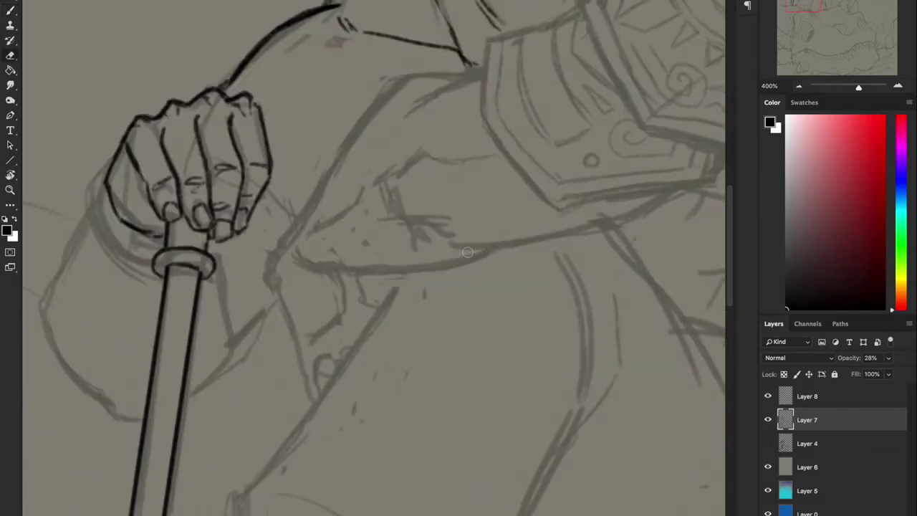
{"action": "scroll", "coordinate": [372, 258], "scroll_direction": "right", "scroll_amount": 3}
{"action": "scroll", "coordinate": [373, 258], "scroll_direction": "up", "scroll_amount": 2}
{"action": "scroll", "coordinate": [372, 258], "scroll_direction": "up", "scroll_amount": 3}
{"action": "key", "text": "ctrl+minus"}
{"action": "key", "text": "alt+bracketright"}
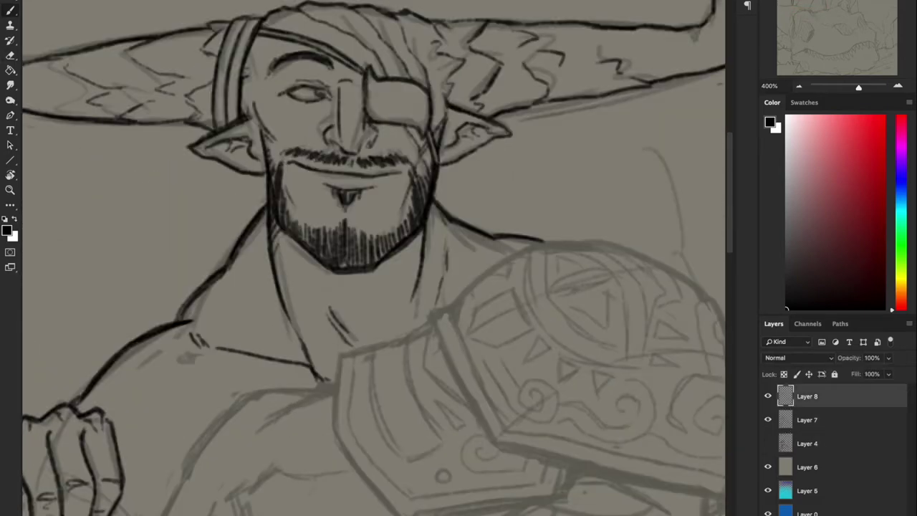
{"action": "key", "text": "ctrl+plus"}
{"action": "mouse_move", "coordinate": [165, 305]}
{"action": "left_mouse_down"}
{"action": "mouse_move", "coordinate": [215, 372]}
{"action": "mouse_move", "coordinate": [211, 315]}
{"action": "left_mouse_up"}
Ink the outline of the forearm resting on the knee and its elbow creases
{"action": "scroll", "coordinate": [205, 313], "scroll_direction": "down", "scroll_amount": 3}
{"action": "mouse_move", "coordinate": [383, 233]}
{"action": "left_mouse_down"}
{"action": "mouse_move", "coordinate": [251, 287]}
{"action": "mouse_move", "coordinate": [179, 399]}
{"action": "mouse_move", "coordinate": [395, 414]}
{"action": "left_mouse_up"}
{"action": "left_click_drag", "start_coordinate": [386, 311], "coordinate": [276, 339]}
{"action": "left_click_drag", "start_coordinate": [342, 358], "coordinate": [298, 377]}
Ink the upper edge, first curved strap and rivet of the armour plate beside the pauldron
{"action": "left_click_drag", "start_coordinate": [387, 301], "coordinate": [381, 209]}
{"action": "mouse_move", "coordinate": [381, 206]}
{"action": "left_mouse_down"}
{"action": "mouse_move", "coordinate": [459, 190]}
{"action": "mouse_move", "coordinate": [453, 304]}
{"action": "left_mouse_up"}
{"action": "left_click_drag", "start_coordinate": [450, 187], "coordinate": [487, 285]}
Ink the pauldron's front edge and lower rim, redoing the strokes that miss
{"action": "scroll", "coordinate": [372, 164], "scroll_direction": "right", "scroll_amount": 3}
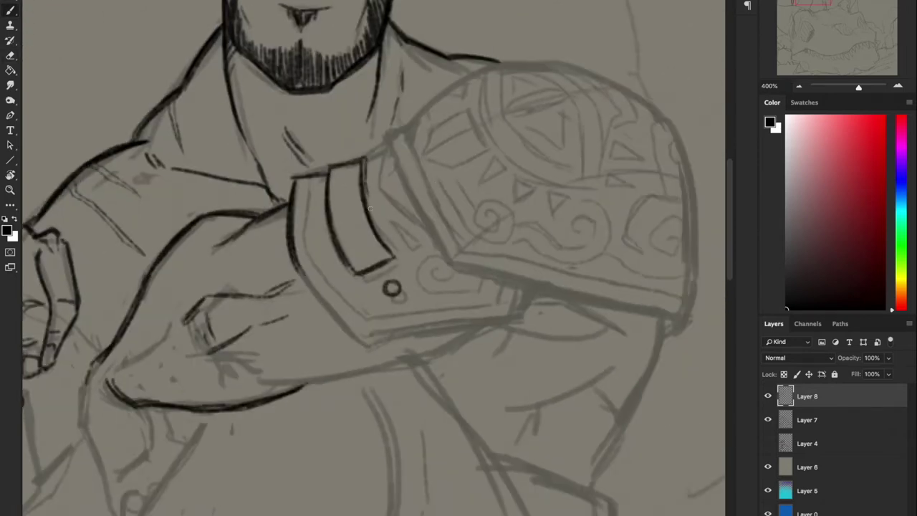
{"action": "scroll", "coordinate": [226, 163], "scroll_direction": "right", "scroll_amount": 5}
{"action": "mouse_move", "coordinate": [228, 161]}
{"action": "left_mouse_down"}
{"action": "mouse_move", "coordinate": [295, 285]}
{"action": "mouse_move", "coordinate": [280, 295]}
{"action": "left_mouse_up"}
{"action": "left_click_drag", "start_coordinate": [247, 180], "coordinate": [303, 288]}
{"action": "key", "text": "r"}
{"action": "left_click_drag", "start_coordinate": [303, 288], "coordinate": [402, 373]}
{"action": "left_click_drag", "start_coordinate": [312, 209], "coordinate": [374, 436]}
{"action": "key", "text": "ctrl+z"}
{"action": "key", "text": "ctrl+z"}
{"action": "left_click_drag", "start_coordinate": [331, 229], "coordinate": [387, 408]}
{"action": "key", "text": "r"}
Ink the pauldron's domed outer outline and close it at the rim's corner
{"action": "left_click_drag", "start_coordinate": [203, 208], "coordinate": [196, 292]}
{"action": "mouse_move", "coordinate": [270, 132]}
{"action": "left_mouse_down"}
{"action": "mouse_move", "coordinate": [196, 232]}
{"action": "mouse_move", "coordinate": [379, 106]}
{"action": "left_mouse_up"}
{"action": "key", "text": "r"}
{"action": "left_click_drag", "start_coordinate": [525, 207], "coordinate": [496, 375]}
{"action": "left_click_drag", "start_coordinate": [494, 224], "coordinate": [290, 278]}
{"action": "key", "text": "r"}
Fade the sketch on Layer 7 and ink the pauldron's eye emblem on Layer 8
{"action": "left_click", "coordinate": [807, 420]}
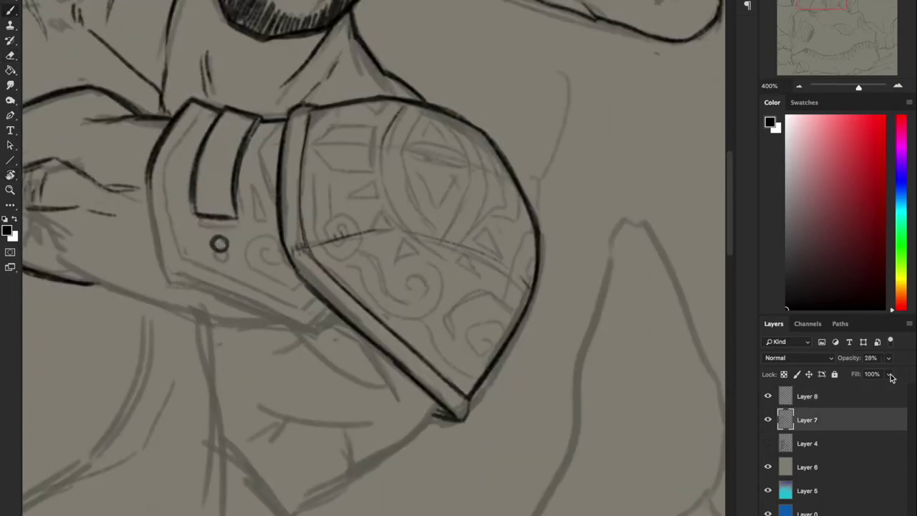
{"action": "left_click", "coordinate": [807, 396]}
{"action": "left_click_drag", "start_coordinate": [398, 153], "coordinate": [432, 252]}
{"action": "left_click_drag", "start_coordinate": [488, 166], "coordinate": [466, 236]}
{"action": "left_click_drag", "start_coordinate": [464, 124], "coordinate": [489, 177]}
{"action": "left_click_drag", "start_coordinate": [467, 184], "coordinate": [414, 215]}
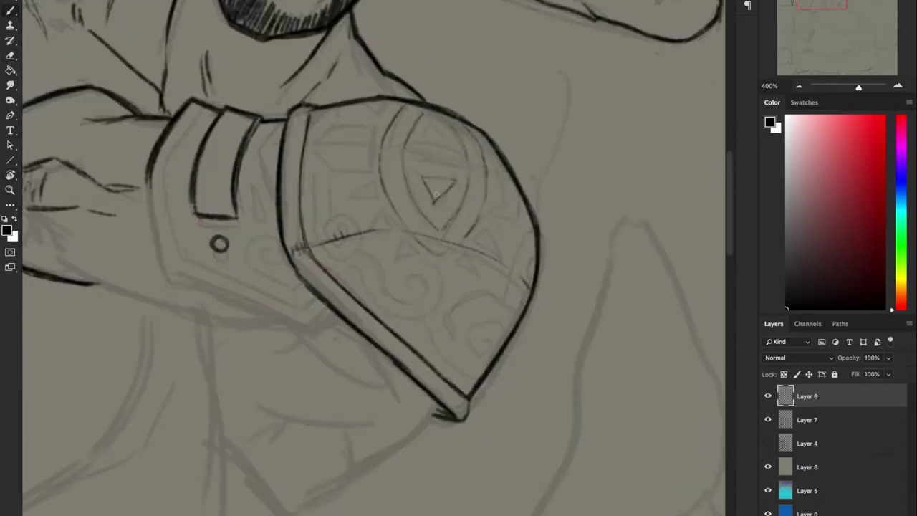
Ink the small triangles and angular panels surrounding the pauldron's eye emblem
{"action": "key", "text": "r"}
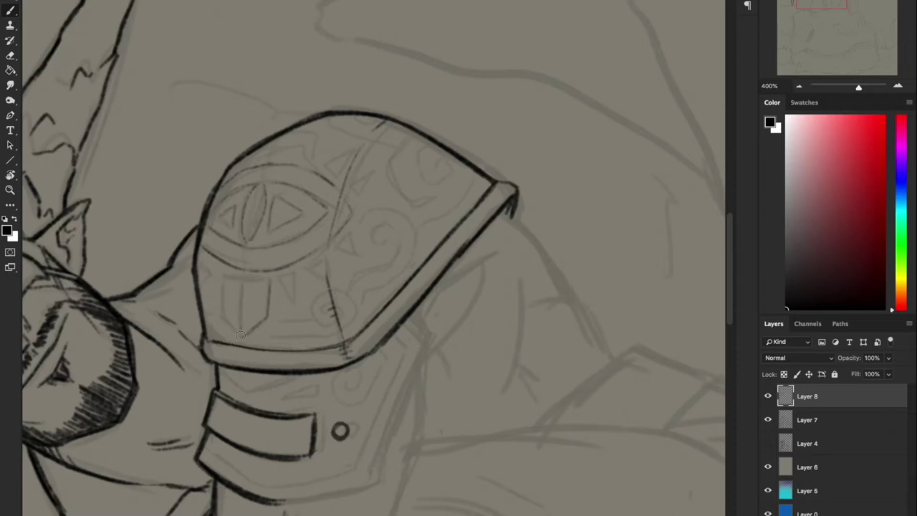
{"action": "key", "text": "r"}
{"action": "left_click_drag", "start_coordinate": [240, 336], "coordinate": [343, 172]}
{"action": "key", "text": "r"}
{"action": "left_click_drag", "start_coordinate": [467, 196], "coordinate": [523, 364]}
{"action": "key", "text": "r"}
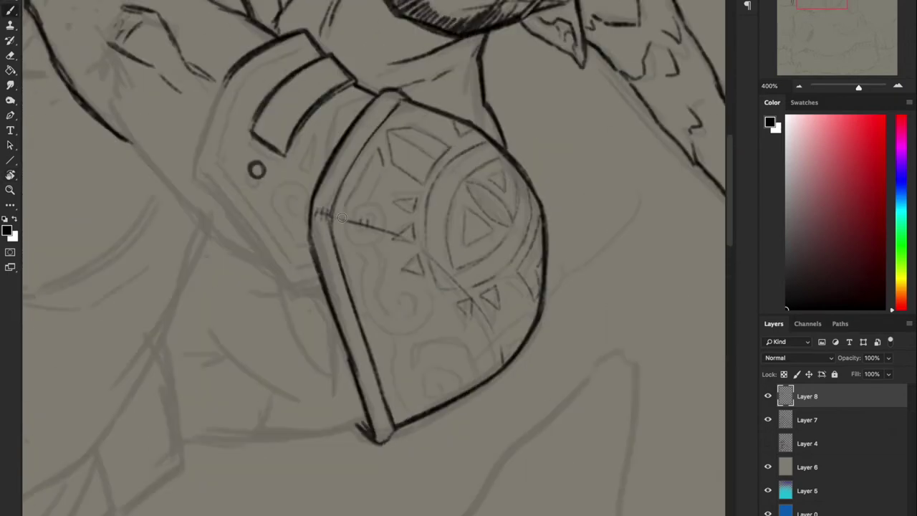
Ink the spirals and wavy scrollwork along the pauldron's lower band
{"action": "key", "text": "r"}
{"action": "left_click_drag", "start_coordinate": [588, 256], "coordinate": [375, 239]}
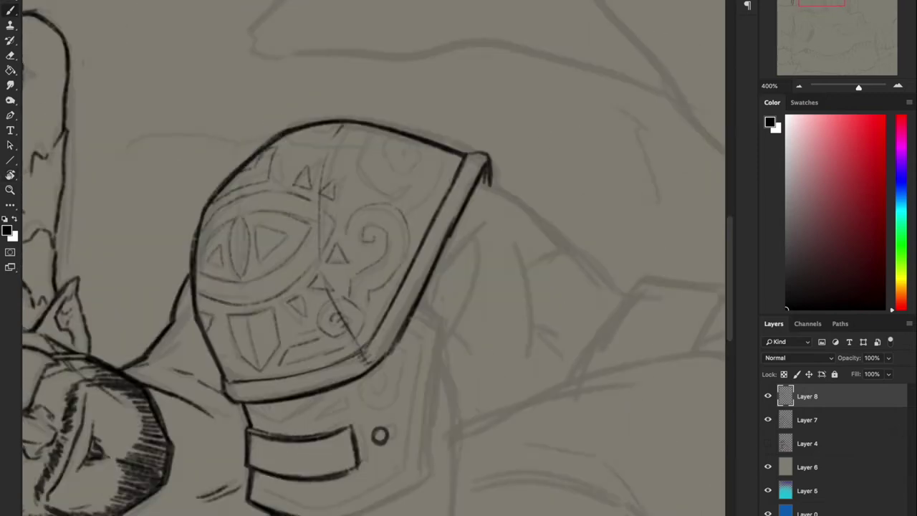
{"action": "key", "text": "r"}
{"action": "left_click_drag", "start_coordinate": [421, 148], "coordinate": [501, 286]}
{"action": "key", "text": "r"}
{"action": "mouse_move", "coordinate": [351, 323]}
{"action": "left_mouse_down"}
{"action": "mouse_move", "coordinate": [412, 315]}
{"action": "mouse_move", "coordinate": [452, 279]}
{"action": "left_mouse_up"}
Ink the outline, inner border and triangular ornaments of the armour plate beneath the pauldron
{"action": "left_click_drag", "start_coordinate": [429, 331], "coordinate": [380, 480]}
{"action": "key", "text": "r"}
{"action": "left_click_drag", "start_coordinate": [430, 179], "coordinate": [472, 308]}
{"action": "left_click_drag", "start_coordinate": [192, 108], "coordinate": [172, 265]}
{"action": "key", "text": "e"}
{"action": "left_click_drag", "start_coordinate": [170, 161], "coordinate": [179, 185]}
{"action": "key", "text": "b"}
{"action": "left_click_drag", "start_coordinate": [247, 196], "coordinate": [255, 219]}
{"action": "left_click_drag", "start_coordinate": [272, 126], "coordinate": [259, 191]}
{"action": "key", "text": "r"}
{"action": "left_click_drag", "start_coordinate": [351, 171], "coordinate": [394, 343]}
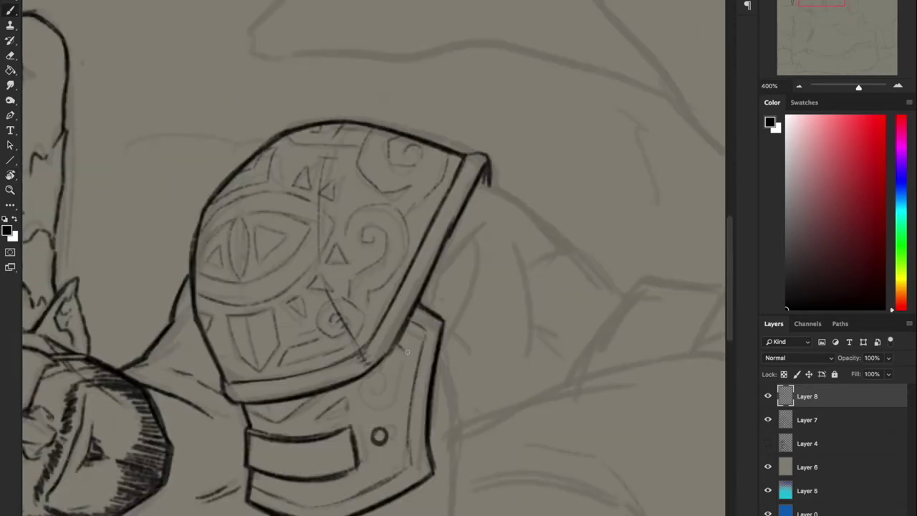
Ink the spiral and the remaining border lines on the armour plate
{"action": "key", "text": "r"}
{"action": "left_click_drag", "start_coordinate": [374, 389], "coordinate": [430, 215]}
{"action": "key", "text": "b"}
{"action": "left_click_drag", "start_coordinate": [358, 286], "coordinate": [444, 94]}
Ink the underside of the resting forearm and the hanging hand with its curled fingers
{"action": "mouse_move", "coordinate": [401, 194]}
{"action": "left_mouse_down"}
{"action": "mouse_move", "coordinate": [222, 228]}
{"action": "mouse_move", "coordinate": [229, 237]}
{"action": "left_mouse_up"}
{"action": "left_click_drag", "start_coordinate": [356, 128], "coordinate": [520, 113]}
{"action": "left_click_drag", "start_coordinate": [269, 232], "coordinate": [259, 288]}
{"action": "left_click_drag", "start_coordinate": [215, 257], "coordinate": [250, 359]}
{"action": "mouse_move", "coordinate": [208, 182]}
{"action": "left_mouse_down"}
{"action": "mouse_move", "coordinate": [252, 358]}
{"action": "mouse_move", "coordinate": [274, 308]}
{"action": "mouse_move", "coordinate": [294, 304]}
{"action": "left_mouse_up"}
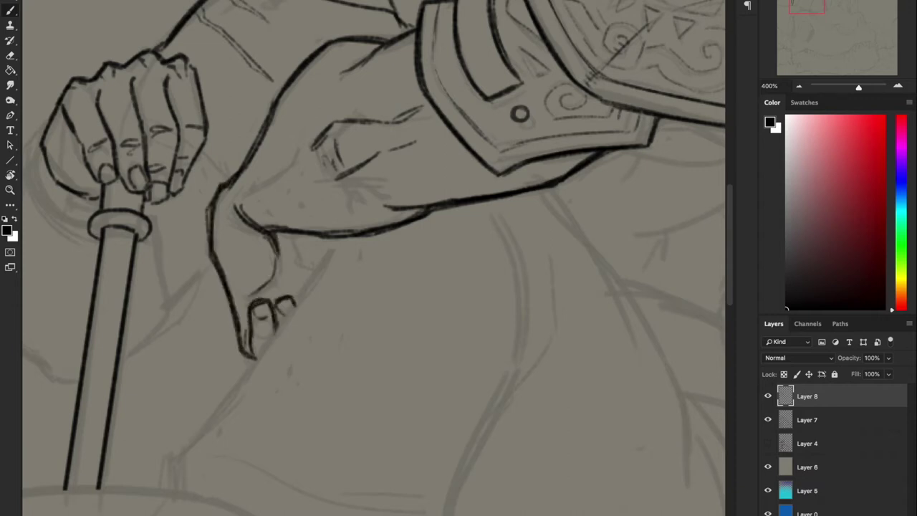
Ink the front edge of the raised leg from the hanging hand down to the rock
{"action": "mouse_move", "coordinate": [323, 235]}
{"action": "left_mouse_down"}
{"action": "mouse_move", "coordinate": [226, 402]}
{"action": "mouse_move", "coordinate": [156, 488]}
{"action": "left_mouse_up"}
{"action": "left_click_drag", "start_coordinate": [530, 287], "coordinate": [315, 240]}
{"action": "mouse_move", "coordinate": [314, 184]}
{"action": "left_mouse_down"}
{"action": "mouse_move", "coordinate": [338, 231]}
{"action": "mouse_move", "coordinate": [305, 333]}
{"action": "mouse_move", "coordinate": [222, 512]}
{"action": "left_mouse_up"}
{"action": "left_click_drag", "start_coordinate": [236, 466], "coordinate": [338, 231]}
{"action": "left_click_drag", "start_coordinate": [330, 297], "coordinate": [401, 337]}
Ink the leg's inner fold and the line running down to the rock, redoing one stroke
{"action": "left_click_drag", "start_coordinate": [411, 140], "coordinate": [419, 387]}
{"action": "mouse_move", "coordinate": [414, 390]}
{"action": "left_mouse_down"}
{"action": "mouse_move", "coordinate": [372, 501]}
{"action": "mouse_move", "coordinate": [448, 512]}
{"action": "left_mouse_up"}
{"action": "left_click_drag", "start_coordinate": [466, 427], "coordinate": [440, 510]}
{"action": "left_click_drag", "start_coordinate": [415, 379], "coordinate": [372, 494]}
{"action": "left_click_drag", "start_coordinate": [405, 428], "coordinate": [371, 500]}
{"action": "key", "text": "ctrl+z"}
{"action": "left_click_drag", "start_coordinate": [422, 340], "coordinate": [373, 505]}
Ink the leg's back edge, the arm bracer beside it and the lower arm beneath the bracer
{"action": "left_click_drag", "start_coordinate": [424, 216], "coordinate": [387, 433]}
{"action": "left_click_drag", "start_coordinate": [401, 287], "coordinate": [344, 215]}
{"action": "mouse_move", "coordinate": [459, 111]}
{"action": "left_mouse_down"}
{"action": "mouse_move", "coordinate": [441, 188]}
{"action": "mouse_move", "coordinate": [373, 121]}
{"action": "left_mouse_up"}
{"action": "mouse_move", "coordinate": [373, 120]}
{"action": "left_mouse_down"}
{"action": "mouse_move", "coordinate": [331, 240]}
{"action": "mouse_move", "coordinate": [567, 409]}
{"action": "left_mouse_up"}
{"action": "left_click_drag", "start_coordinate": [518, 342], "coordinate": [521, 291]}
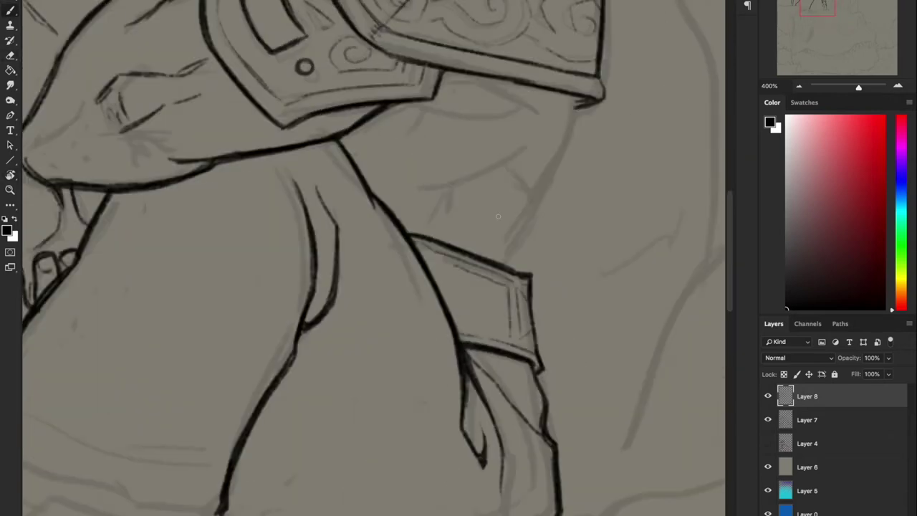
Ink the chevron ornament inside the arm bracer
{"action": "left_click_drag", "start_coordinate": [498, 216], "coordinate": [401, 301]}
{"action": "left_click_drag", "start_coordinate": [380, 354], "coordinate": [360, 414]}
{"action": "left_click_drag", "start_coordinate": [322, 364], "coordinate": [367, 381]}
Ink the upper arm's outline and muscle creases between the pauldron and the bracer
{"action": "left_click_drag", "start_coordinate": [401, 286], "coordinate": [430, 214]}
{"action": "left_click_drag", "start_coordinate": [412, 106], "coordinate": [508, 146]}
{"action": "left_click_drag", "start_coordinate": [549, 123], "coordinate": [492, 304]}
{"action": "left_click_drag", "start_coordinate": [460, 118], "coordinate": [389, 162]}
{"action": "mouse_move", "coordinate": [487, 147]}
{"action": "left_mouse_down"}
{"action": "mouse_move", "coordinate": [402, 208]}
{"action": "mouse_move", "coordinate": [420, 229]}
{"action": "left_mouse_up"}
{"action": "mouse_move", "coordinate": [420, 230]}
{"action": "left_mouse_down"}
{"action": "mouse_move", "coordinate": [389, 236]}
{"action": "mouse_move", "coordinate": [419, 272]}
{"action": "left_mouse_up"}
{"action": "mouse_move", "coordinate": [389, 236]}
{"action": "left_mouse_down"}
{"action": "mouse_move", "coordinate": [287, 179]}
{"action": "mouse_move", "coordinate": [243, 88]}
{"action": "mouse_move", "coordinate": [294, 172]}
{"action": "mouse_move", "coordinate": [376, 104]}
{"action": "left_mouse_up"}
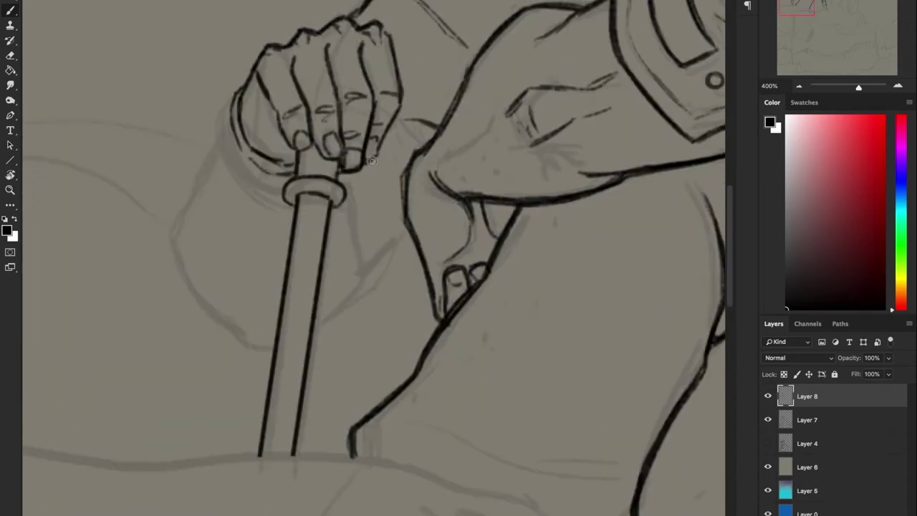
Thicken the finger outlines of the hand gripping the cane and ink its wrist
{"action": "left_click_drag", "start_coordinate": [383, 28], "coordinate": [373, 161]}
{"action": "left_click_drag", "start_coordinate": [331, 61], "coordinate": [319, 154]}
{"action": "left_click_drag", "start_coordinate": [316, 97], "coordinate": [301, 152]}
{"action": "left_click_drag", "start_coordinate": [291, 90], "coordinate": [251, 150]}
{"action": "left_click_drag", "start_coordinate": [262, 49], "coordinate": [237, 147]}
{"action": "mouse_move", "coordinate": [242, 97]}
{"action": "left_mouse_down"}
{"action": "mouse_move", "coordinate": [214, 133]}
{"action": "mouse_move", "coordinate": [255, 203]}
{"action": "left_mouse_up"}
{"action": "left_click_drag", "start_coordinate": [219, 107], "coordinate": [215, 176]}
Ink the outline and inner contours of the bent arm behind the cane
{"action": "mouse_move", "coordinate": [214, 151]}
{"action": "left_mouse_down"}
{"action": "mouse_move", "coordinate": [179, 290]}
{"action": "mouse_move", "coordinate": [258, 351]}
{"action": "mouse_move", "coordinate": [275, 347]}
{"action": "left_mouse_up"}
{"action": "mouse_move", "coordinate": [315, 326]}
{"action": "left_mouse_down"}
{"action": "mouse_move", "coordinate": [353, 269]}
{"action": "mouse_move", "coordinate": [344, 198]}
{"action": "mouse_move", "coordinate": [286, 208]}
{"action": "left_mouse_up"}
{"action": "key", "text": "r"}
{"action": "left_click_drag", "start_coordinate": [458, 215], "coordinate": [669, 157]}
{"action": "key", "text": "Escape"}
{"action": "key", "text": "b"}
{"action": "left_click_drag", "start_coordinate": [408, 229], "coordinate": [346, 298]}
{"action": "scroll", "coordinate": [345, 298], "scroll_direction": "down", "scroll_amount": 5}
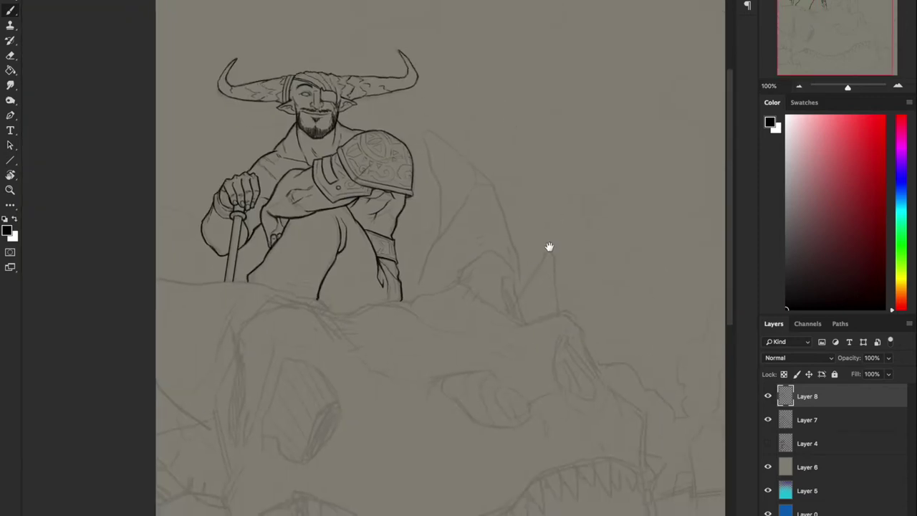
{"action": "left_click", "coordinate": [899, 87]}
{"action": "left_click_drag", "start_coordinate": [286, 215], "coordinate": [425, 217]}
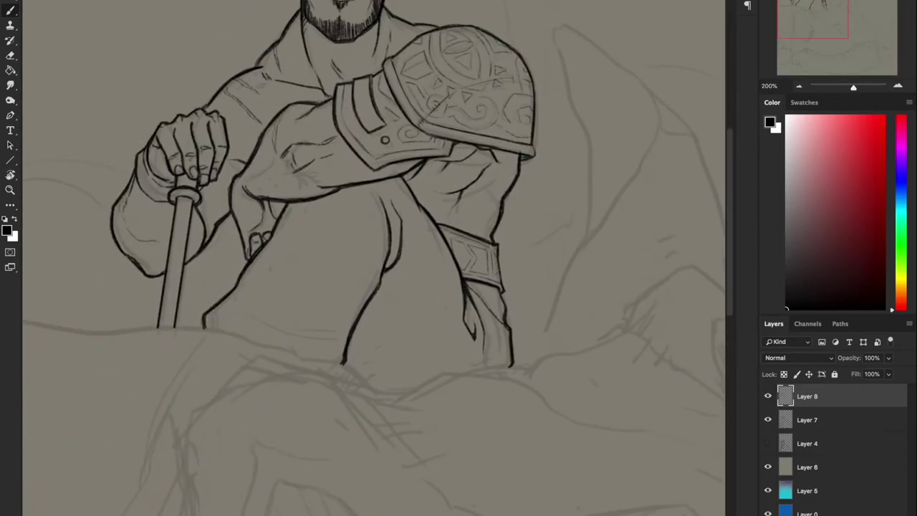
Ink the first contour of the giant skull's rear brow below the warrior's seat
{"action": "scroll", "coordinate": [125, 236], "scroll_direction": "down", "scroll_amount": 5}
{"action": "scroll", "coordinate": [460, 307], "scroll_direction": "up", "scroll_amount": 6}
{"action": "scroll", "coordinate": [460, 307], "scroll_direction": "down", "scroll_amount": 1}
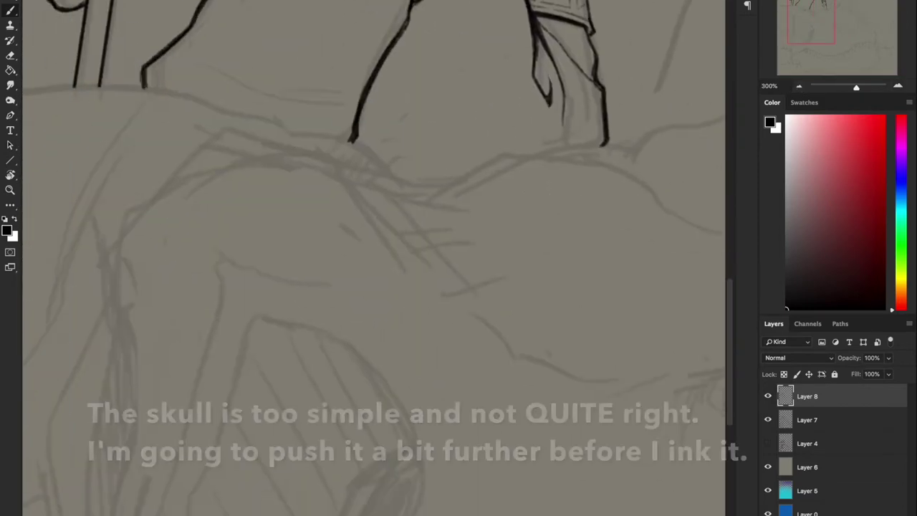
{"action": "left_click_drag", "start_coordinate": [168, 174], "coordinate": [102, 307]}
Switch to the Layer 7 sketch and add hatching around the skull's large eye socket and a small round hole beside it
{"action": "scroll", "coordinate": [102, 307], "scroll_direction": "down", "scroll_amount": 2}
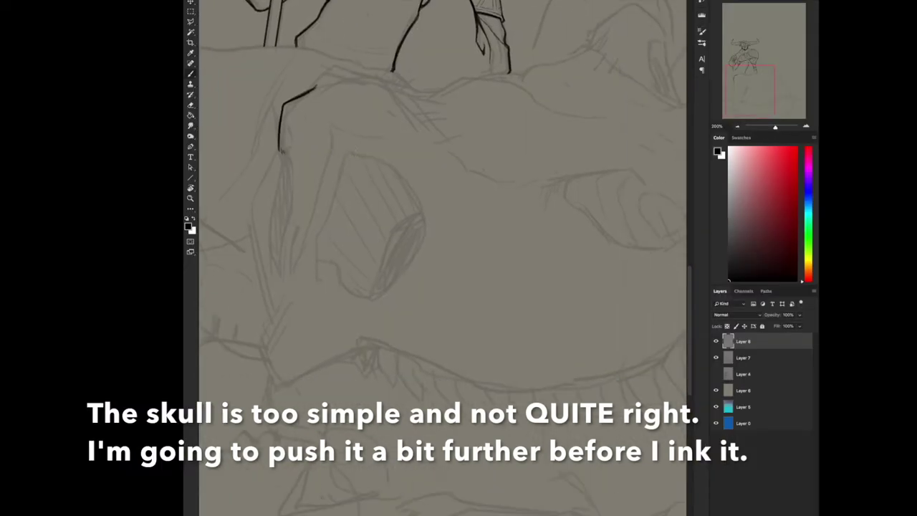
{"action": "left_click", "coordinate": [759, 357]}
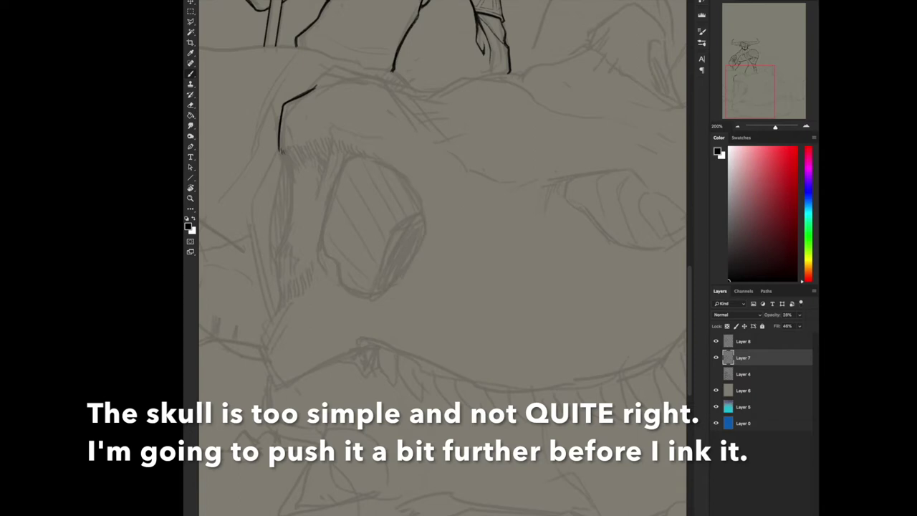
{"action": "scroll", "coordinate": [442, 258], "scroll_direction": "down", "scroll_amount": 2}
{"action": "scroll", "coordinate": [442, 258], "scroll_direction": "right", "scroll_amount": 3}
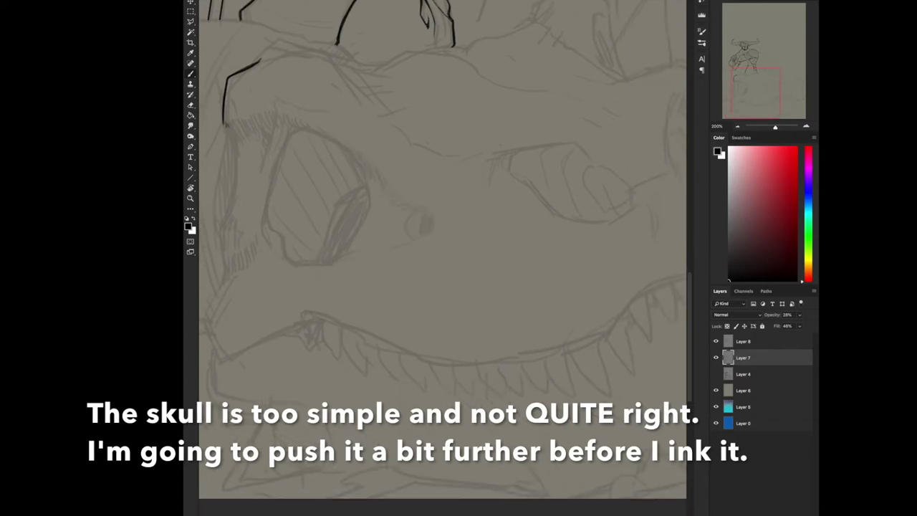
{"action": "scroll", "coordinate": [532, 166], "scroll_direction": "down", "scroll_amount": 3}
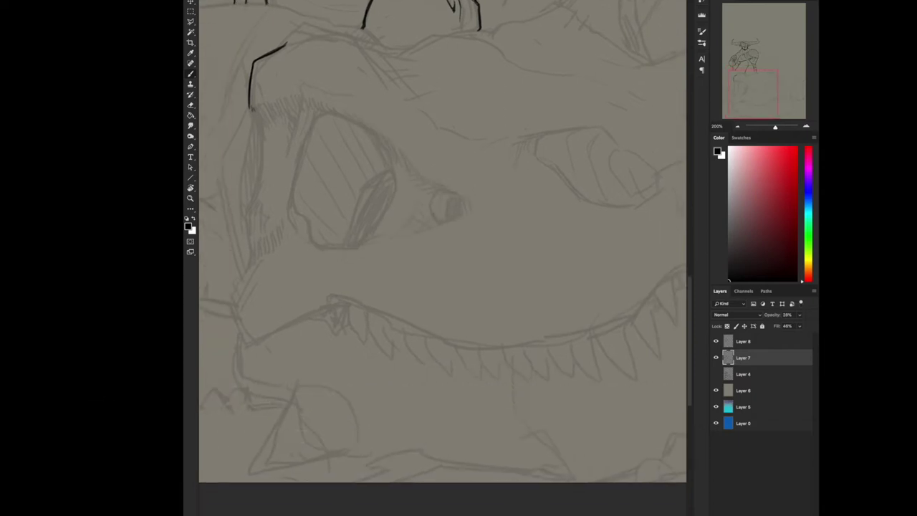
Hatch the dark depth of the skull's middle opening and refine the sketched plates at the back of the skull
{"action": "scroll", "coordinate": [532, 166], "scroll_direction": "right", "scroll_amount": 6}
{"action": "left_click_drag", "start_coordinate": [462, 126], "coordinate": [494, 162]}
{"action": "scroll", "coordinate": [380, 220], "scroll_direction": "up", "scroll_amount": 3}
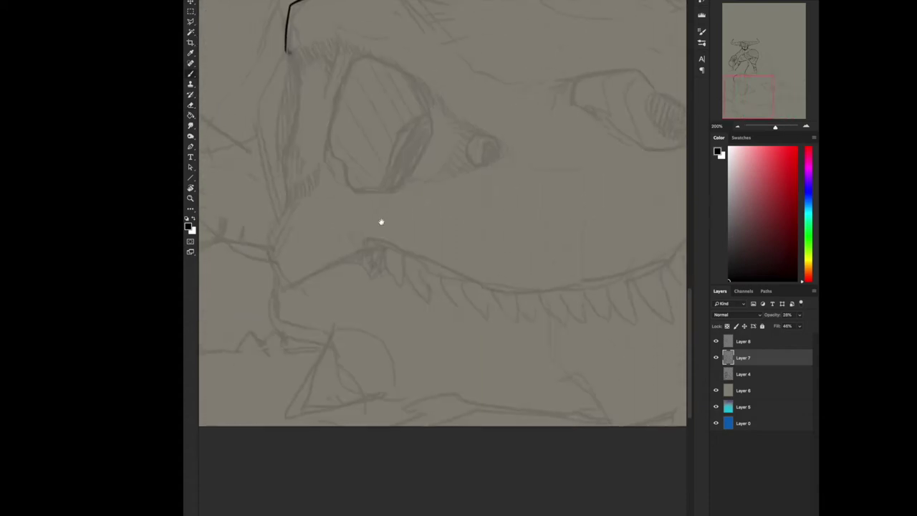
{"action": "scroll", "coordinate": [487, 129], "scroll_direction": "left", "scroll_amount": 4}
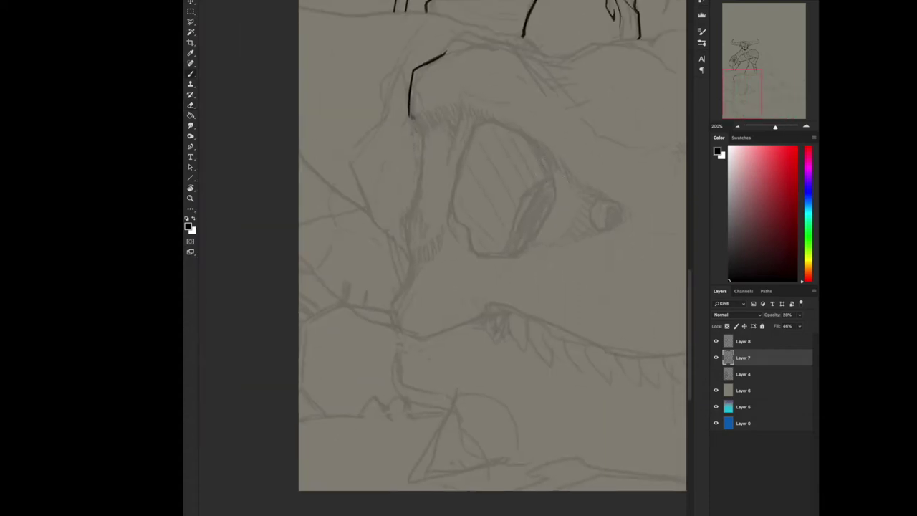
{"action": "scroll", "coordinate": [442, 258], "scroll_direction": "right", "scroll_amount": 6}
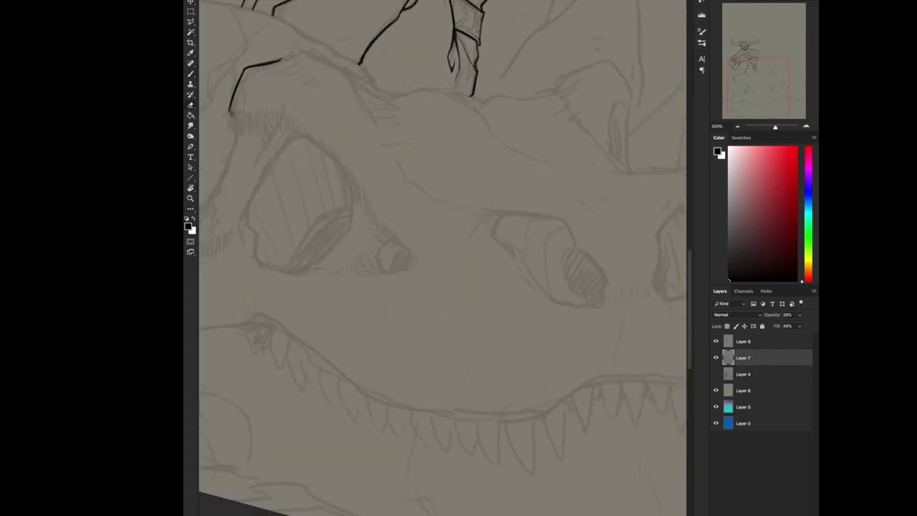
Refine the sketch of the skull's snout, adding creases below the middle opening and sharper front teeth
{"action": "scroll", "coordinate": [442, 258], "scroll_direction": "up", "scroll_amount": 5}
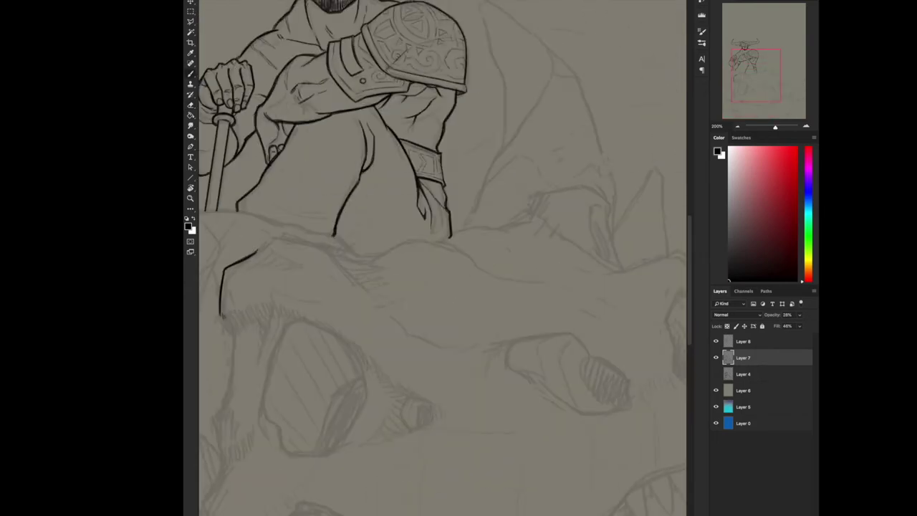
{"action": "scroll", "coordinate": [443, 257], "scroll_direction": "down", "scroll_amount": 5}
{"action": "scroll", "coordinate": [442, 258], "scroll_direction": "right", "scroll_amount": 6}
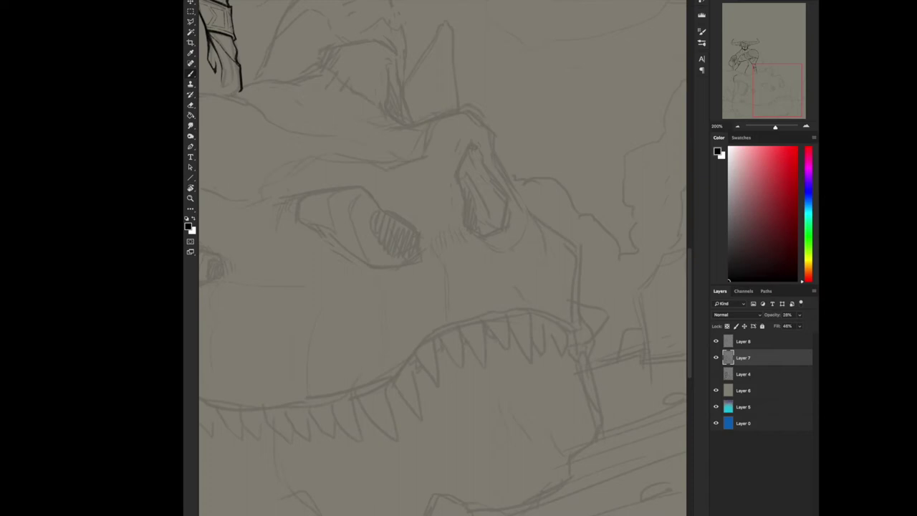
{"action": "scroll", "coordinate": [535, 228], "scroll_direction": "down", "scroll_amount": 5}
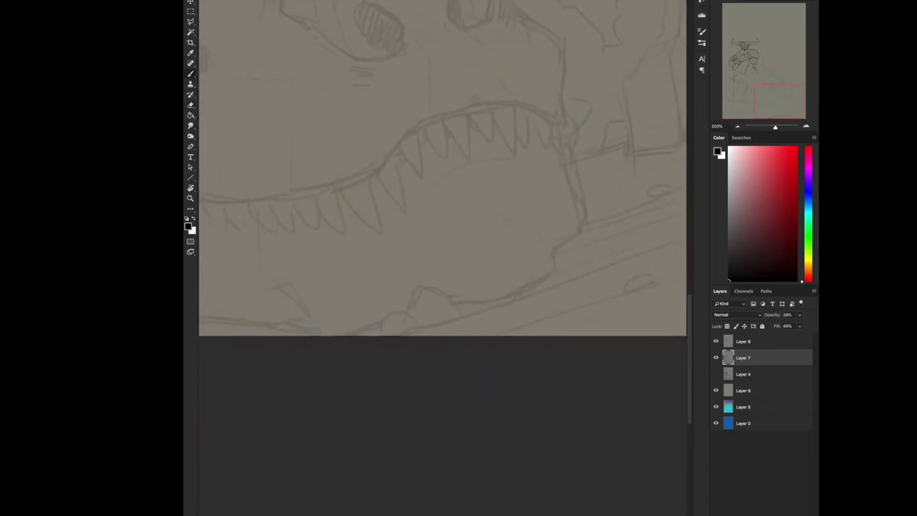
{"action": "scroll", "coordinate": [443, 179], "scroll_direction": "right", "scroll_amount": 4}
{"action": "scroll", "coordinate": [443, 179], "scroll_direction": "up", "scroll_amount": 1}
{"action": "scroll", "coordinate": [451, 225], "scroll_direction": "down", "scroll_amount": 3}
{"action": "scroll", "coordinate": [450, 225], "scroll_direction": "left", "scroll_amount": 3}
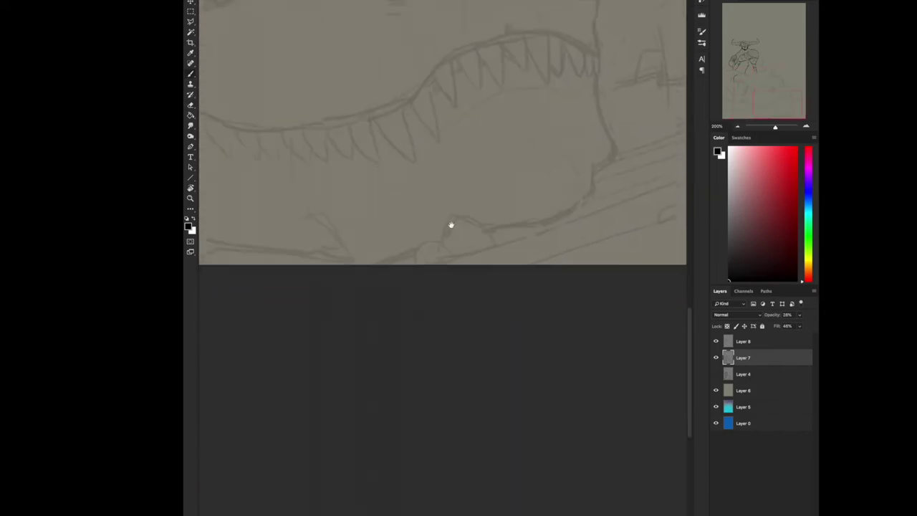
Sketch the lower jaw's long contour lines and rework its rear end into a broken bone stump
{"action": "scroll", "coordinate": [450, 225], "scroll_direction": "up", "scroll_amount": 2}
{"action": "scroll", "coordinate": [586, 188], "scroll_direction": "left", "scroll_amount": 3}
{"action": "scroll", "coordinate": [585, 188], "scroll_direction": "up", "scroll_amount": 2}
{"action": "scroll", "coordinate": [585, 188], "scroll_direction": "down", "scroll_amount": 2}
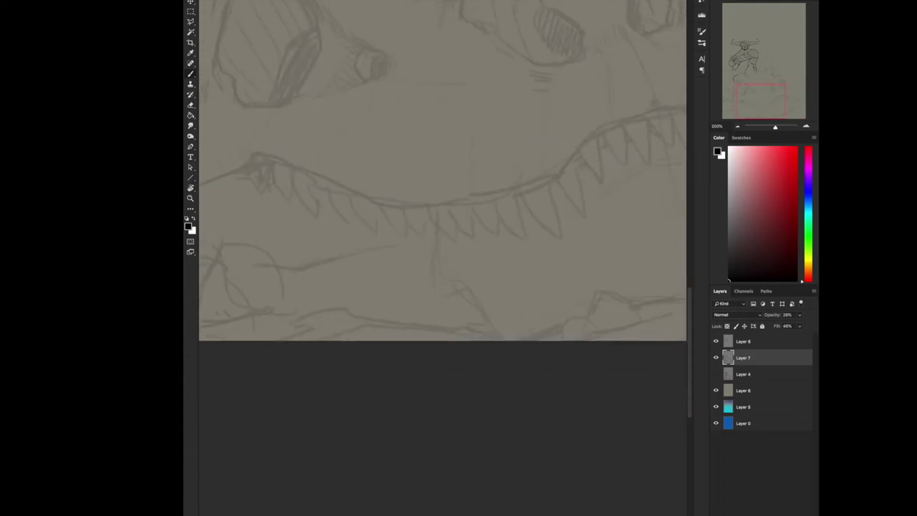
{"action": "scroll", "coordinate": [501, 260], "scroll_direction": "left", "scroll_amount": 4}
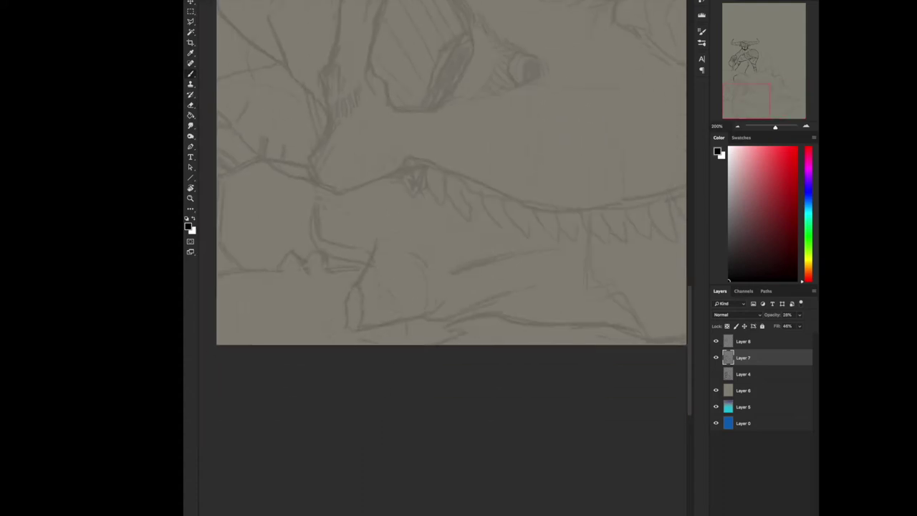
{"action": "scroll", "coordinate": [442, 172], "scroll_direction": "right", "scroll_amount": 3}
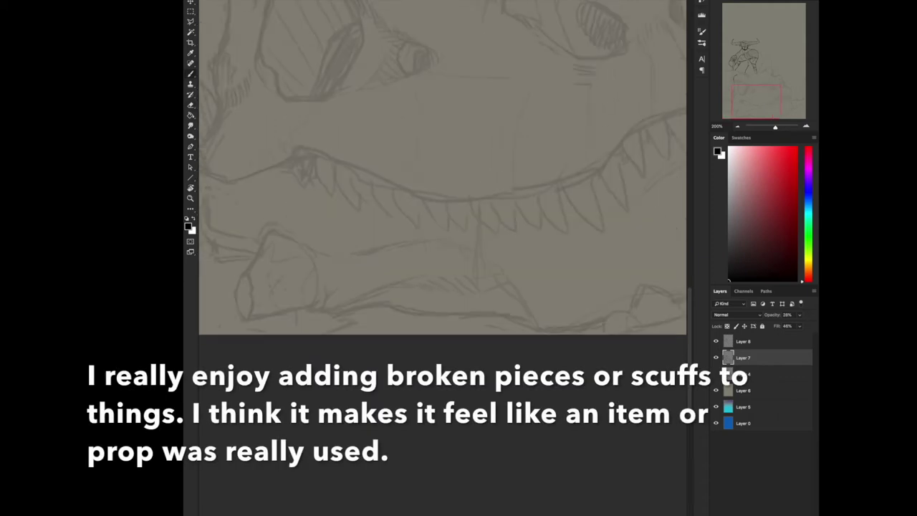
Refine the sketch around the jaw hinge with hatching below the corner of the mouth
{"action": "scroll", "coordinate": [330, 263], "scroll_direction": "up", "scroll_amount": 2}
{"action": "scroll", "coordinate": [382, 225], "scroll_direction": "left", "scroll_amount": 4}
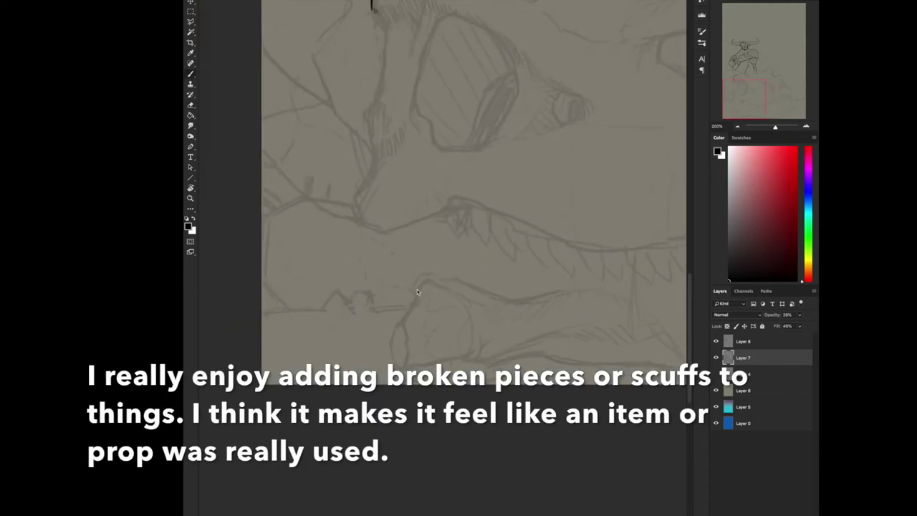
{"action": "scroll", "coordinate": [473, 237], "scroll_direction": "up", "scroll_amount": 3}
{"action": "scroll", "coordinate": [473, 236], "scroll_direction": "left", "scroll_amount": 3}
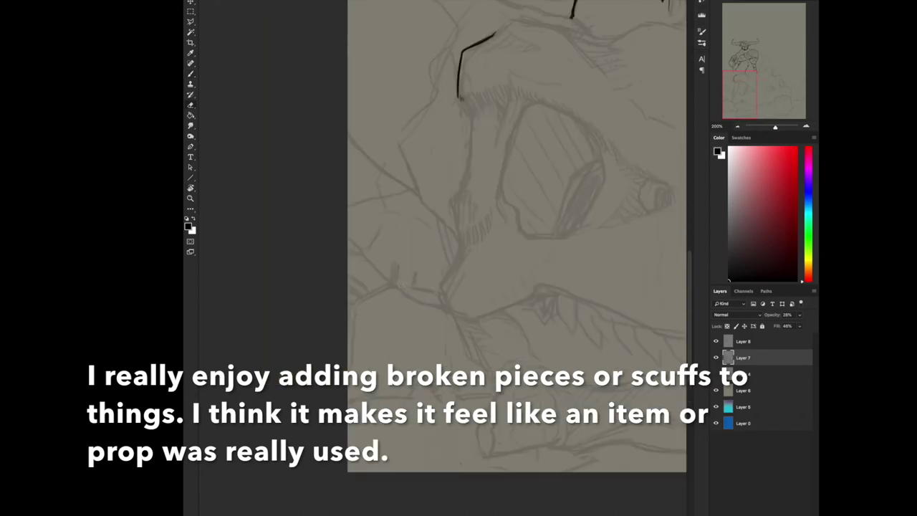
Switch back to the Layer 8 inks and ink the skull's rear brow ridge, its inner creases and the hatching above the large socket
{"action": "scroll", "coordinate": [444, 258], "scroll_direction": "up", "scroll_amount": 3}
{"action": "scroll", "coordinate": [444, 258], "scroll_direction": "right", "scroll_amount": 3}
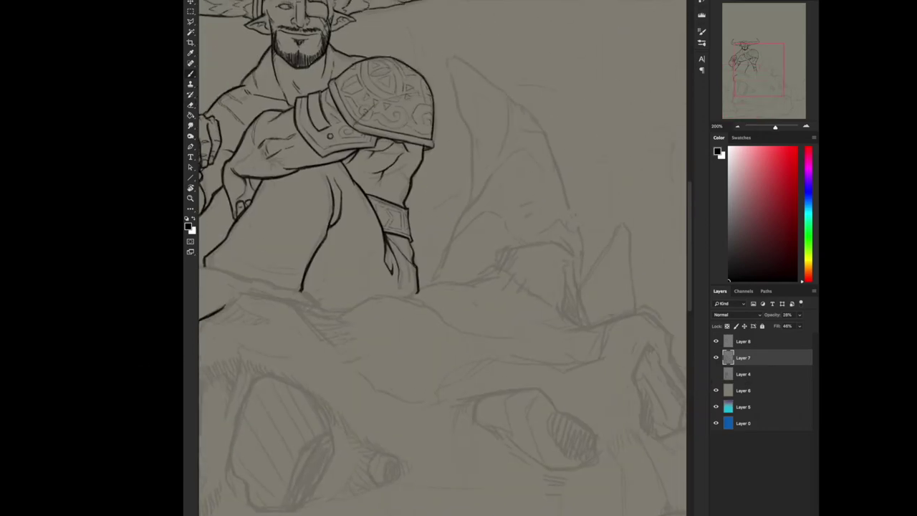
{"action": "scroll", "coordinate": [444, 258], "scroll_direction": "down", "scroll_amount": 2}
{"action": "scroll", "coordinate": [444, 258], "scroll_direction": "left", "scroll_amount": 4}
{"action": "key", "text": "alt+]"}
{"action": "scroll", "coordinate": [473, 236], "scroll_direction": "up", "scroll_amount": 2}
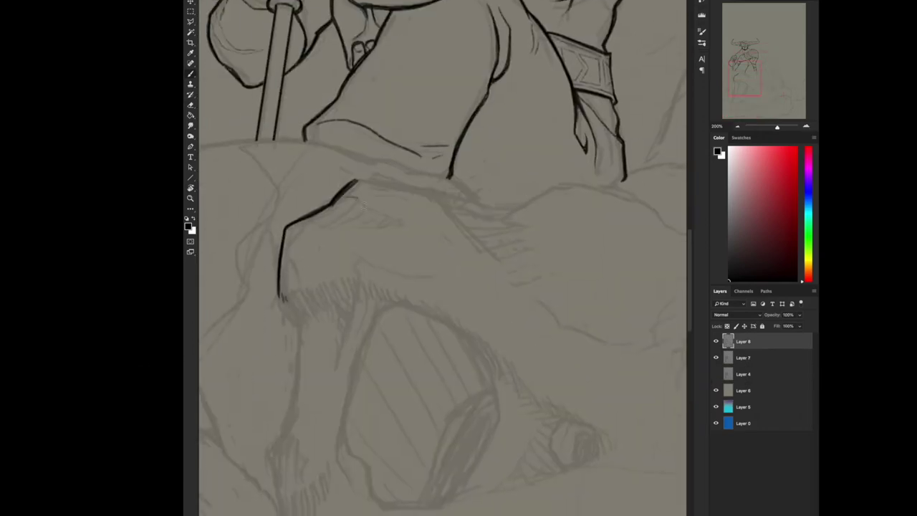
{"action": "mouse_move", "coordinate": [372, 251]}
{"action": "left_mouse_down"}
{"action": "mouse_move", "coordinate": [360, 344]}
{"action": "mouse_move", "coordinate": [458, 188]}
{"action": "left_mouse_up"}
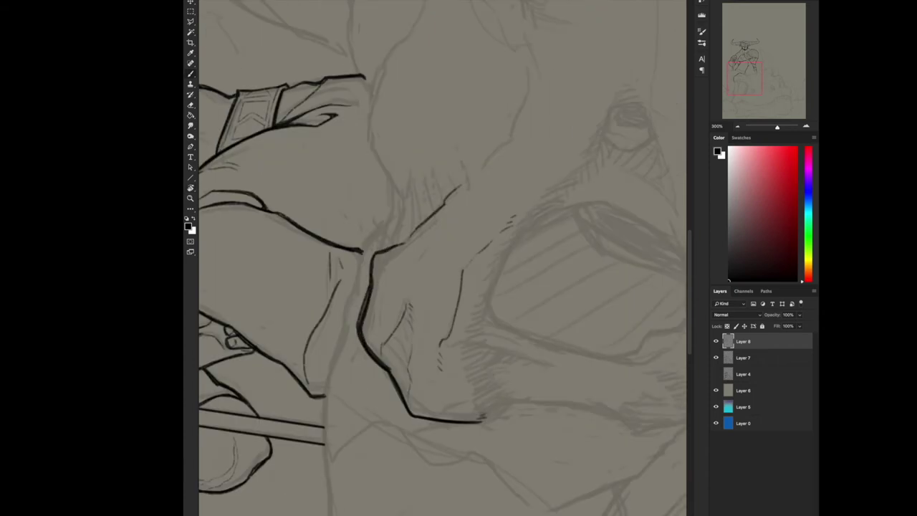
{"action": "left_click_drag", "start_coordinate": [409, 237], "coordinate": [351, 293]}
{"action": "left_click_drag", "start_coordinate": [408, 179], "coordinate": [392, 229]}
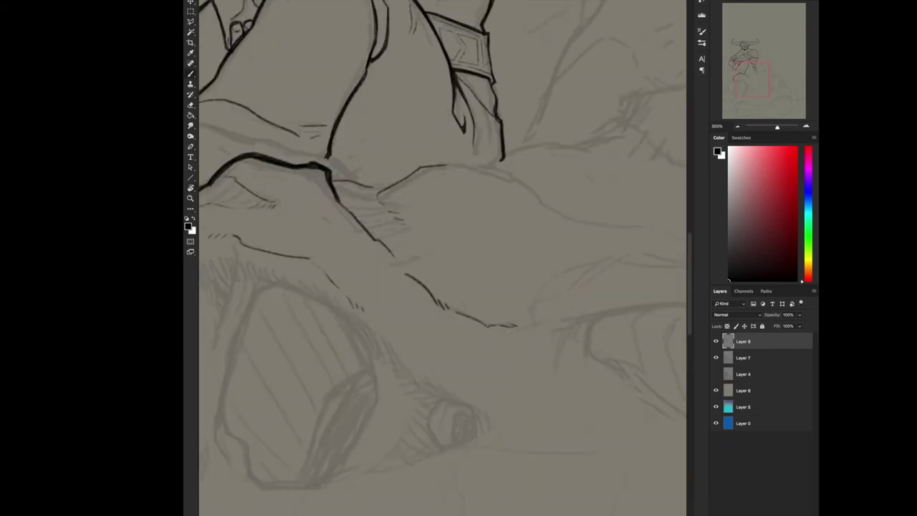
Ink the skull's top contour beneath the warrior's legs and the jagged edge at the back of the skull below the cane
{"action": "left_click_drag", "start_coordinate": [501, 171], "coordinate": [637, 229]}
{"action": "left_click_drag", "start_coordinate": [424, 205], "coordinate": [345, 227]}
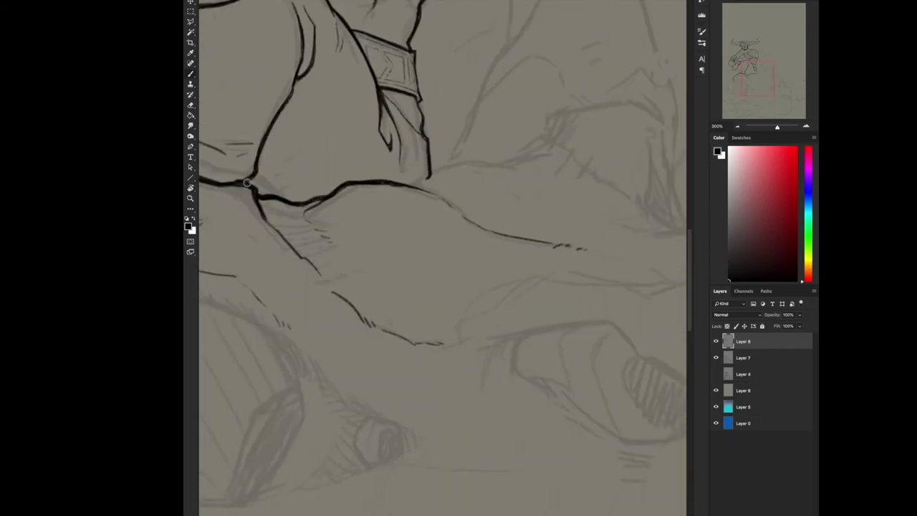
{"action": "left_click_drag", "start_coordinate": [247, 183], "coordinate": [544, 234]}
{"action": "left_click_drag", "start_coordinate": [464, 198], "coordinate": [384, 173]}
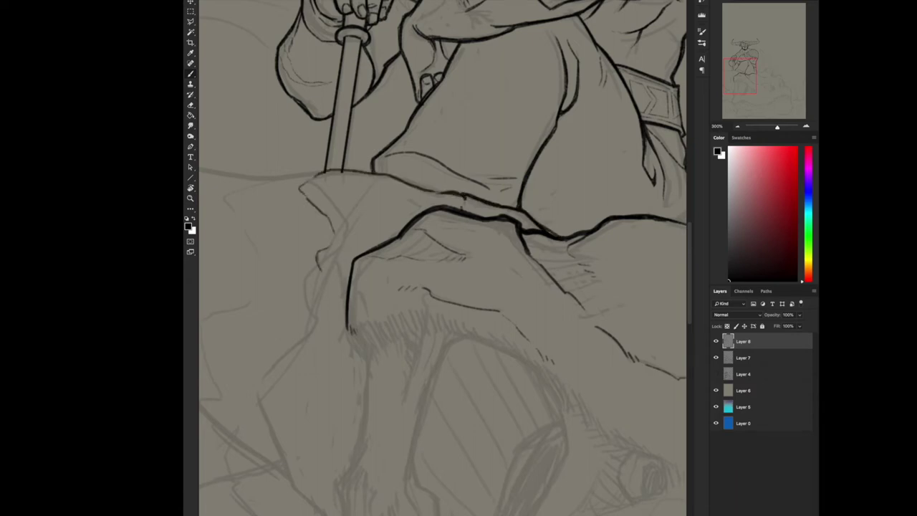
{"action": "left_click_drag", "start_coordinate": [264, 460], "coordinate": [236, 385]}
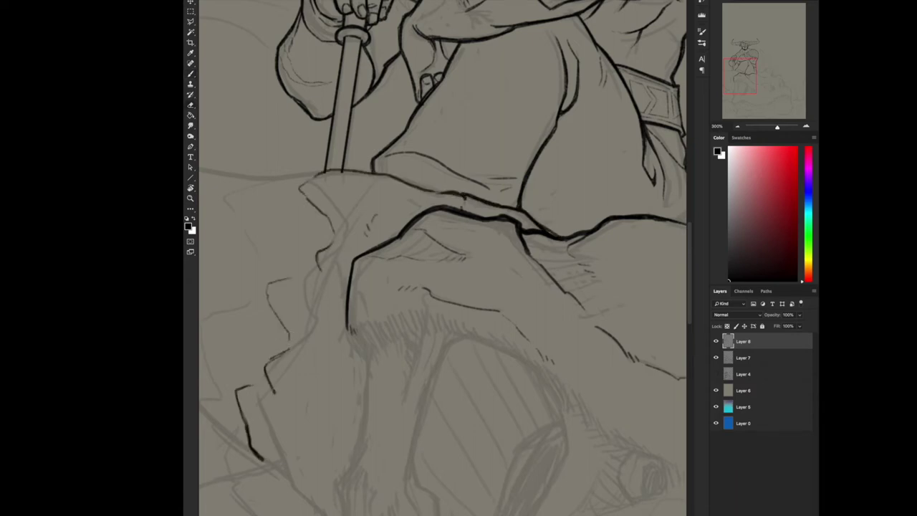
Ink the skull's upper ridge from the warrior toward the snout, including the raised bump, notch and hatching
{"action": "mouse_move", "coordinate": [653, 214]}
{"action": "left_mouse_down"}
{"action": "mouse_move", "coordinate": [438, 185]}
{"action": "mouse_move", "coordinate": [573, 153]}
{"action": "left_mouse_up"}
{"action": "left_click_drag", "start_coordinate": [549, 196], "coordinate": [558, 202]}
{"action": "left_click_drag", "start_coordinate": [590, 148], "coordinate": [447, 155]}
{"action": "mouse_move", "coordinate": [534, 151]}
{"action": "left_mouse_down"}
{"action": "mouse_move", "coordinate": [538, 231]}
{"action": "mouse_move", "coordinate": [460, 224]}
{"action": "left_mouse_up"}
{"action": "left_click_drag", "start_coordinate": [394, 188], "coordinate": [398, 197]}
{"action": "left_click_drag", "start_coordinate": [433, 208], "coordinate": [469, 271]}
{"action": "left_click_drag", "start_coordinate": [561, 275], "coordinate": [485, 274]}
{"action": "left_click_drag", "start_coordinate": [439, 259], "coordinate": [473, 278]}
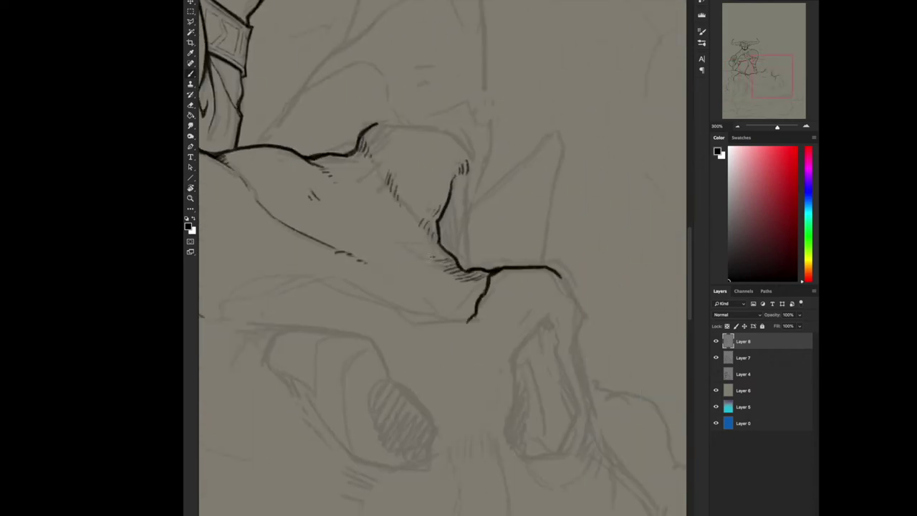
Thicken the contour of the recess behind the snout ridge and shade it with hatching
{"action": "left_click_drag", "start_coordinate": [458, 165], "coordinate": [466, 267]}
{"action": "left_click_drag", "start_coordinate": [371, 128], "coordinate": [458, 136]}
{"action": "mouse_move", "coordinate": [450, 174]}
{"action": "left_mouse_down"}
{"action": "mouse_move", "coordinate": [485, 134]}
{"action": "mouse_move", "coordinate": [460, 267]}
{"action": "left_mouse_up"}
Ink the snout's front opening with its thick outer rim, inner folds and hatched shadow
{"action": "left_click_drag", "start_coordinate": [535, 315], "coordinate": [499, 144]}
{"action": "left_click_drag", "start_coordinate": [513, 122], "coordinate": [517, 143]}
{"action": "mouse_move", "coordinate": [508, 131]}
{"action": "left_mouse_down"}
{"action": "mouse_move", "coordinate": [469, 264]}
{"action": "mouse_move", "coordinate": [523, 285]}
{"action": "left_mouse_up"}
{"action": "left_click_drag", "start_coordinate": [516, 172], "coordinate": [524, 280]}
{"action": "left_click_drag", "start_coordinate": [479, 215], "coordinate": [487, 277]}
{"action": "mouse_move", "coordinate": [510, 97]}
{"action": "left_mouse_down"}
{"action": "mouse_move", "coordinate": [544, 172]}
{"action": "mouse_move", "coordinate": [548, 283]}
{"action": "mouse_move", "coordinate": [533, 289]}
{"action": "left_mouse_up"}
Ink the outline of the skull's middle opening with short hatch marks along its lower rim
{"action": "scroll", "coordinate": [444, 258], "scroll_direction": "down", "scroll_amount": 3}
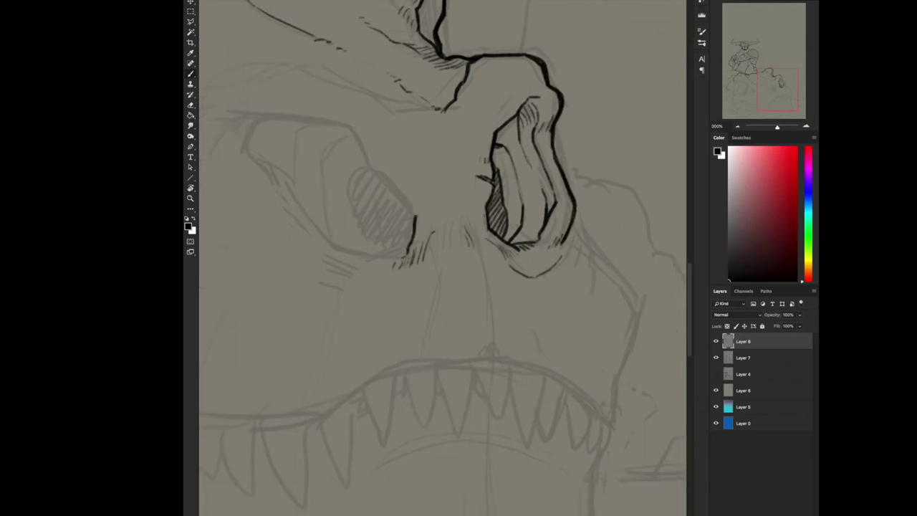
{"action": "mouse_move", "coordinate": [345, 129]}
{"action": "left_mouse_down"}
{"action": "mouse_move", "coordinate": [289, 178]}
{"action": "mouse_move", "coordinate": [331, 247]}
{"action": "mouse_move", "coordinate": [407, 252]}
{"action": "left_mouse_up"}
{"action": "left_click_drag", "start_coordinate": [331, 259], "coordinate": [352, 274]}
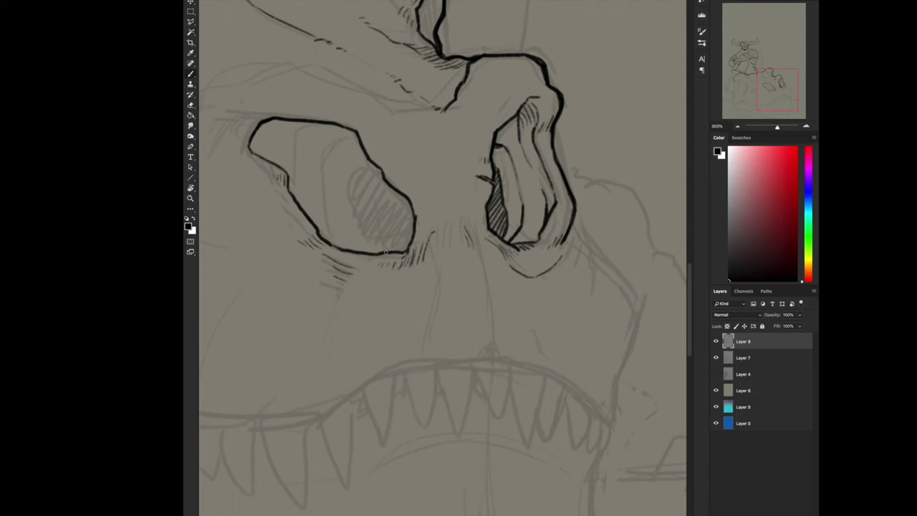
Ink the folds inside the middle opening and hatch its dark inner cavity
{"action": "left_click_drag", "start_coordinate": [401, 215], "coordinate": [490, 268]}
{"action": "left_click_drag", "start_coordinate": [445, 222], "coordinate": [478, 285]}
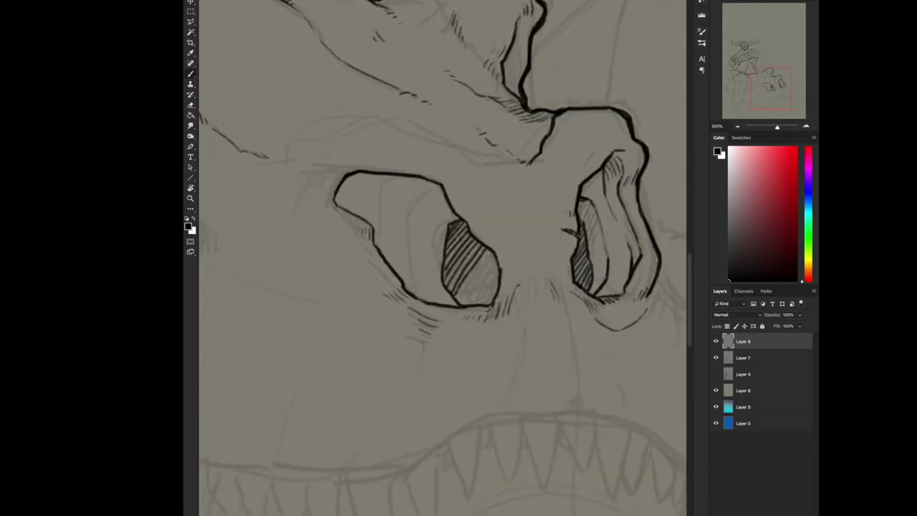
{"action": "left_click_drag", "start_coordinate": [456, 254], "coordinate": [500, 306]}
{"action": "left_click_drag", "start_coordinate": [440, 185], "coordinate": [419, 296]}
{"action": "left_click_drag", "start_coordinate": [358, 179], "coordinate": [390, 208]}
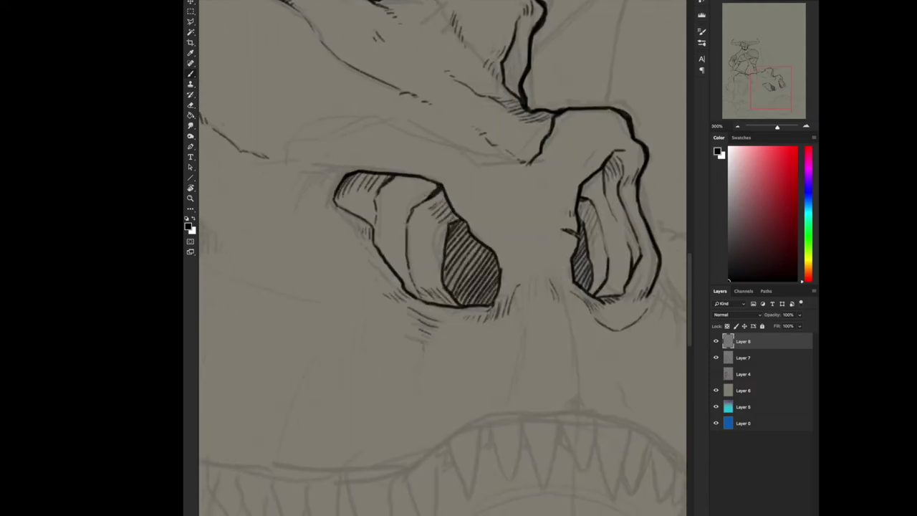
Rotate the canvas to darken the middle opening's hatching and add fine shading lines inside the front opening
{"action": "key", "text": "r"}
{"action": "left_click_drag", "start_coordinate": [573, 143], "coordinate": [587, 358]}
{"action": "key", "text": "b"}
{"action": "left_click_drag", "start_coordinate": [459, 272], "coordinate": [501, 308]}
{"action": "key", "text": "r"}
{"action": "left_click_drag", "start_coordinate": [588, 358], "coordinate": [573, 143]}
{"action": "left_click_drag", "start_coordinate": [618, 204], "coordinate": [637, 224]}
{"action": "left_click_drag", "start_coordinate": [580, 270], "coordinate": [466, 301]}
Ink the snout's front contour from below the front opening down to the corner of the upper jaw
{"action": "key", "text": "r"}
{"action": "mouse_move", "coordinate": [606, 205]}
{"action": "left_mouse_down"}
{"action": "mouse_move", "coordinate": [487, 194]}
{"action": "mouse_move", "coordinate": [562, 322]}
{"action": "left_mouse_up"}
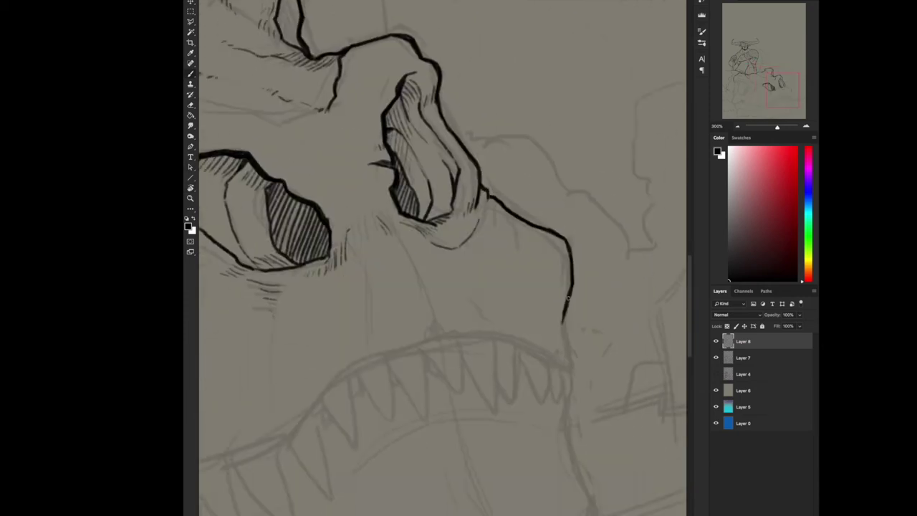
{"action": "key", "text": "r"}
{"action": "left_click_drag", "start_coordinate": [573, 365], "coordinate": [631, 207]}
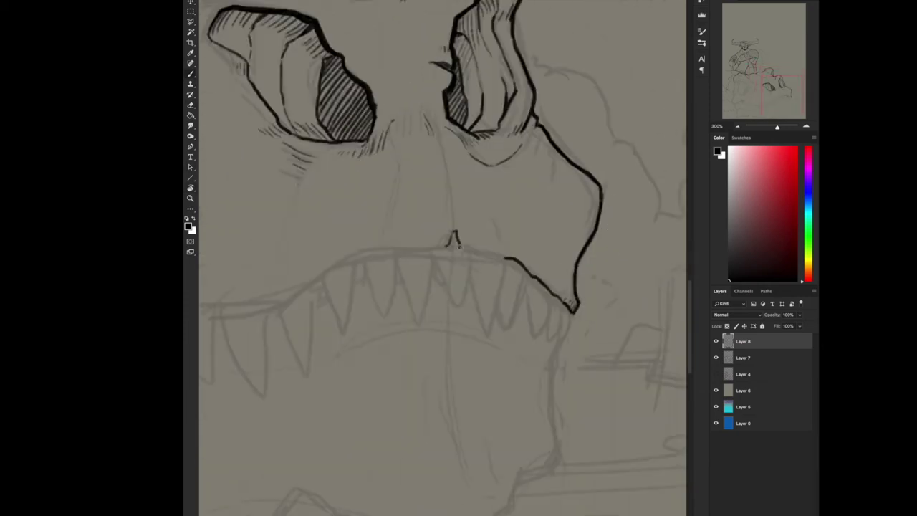
Ink the upper jaw's gum line with its central notch and outline the front teeth
{"action": "mouse_move", "coordinate": [368, 238]}
{"action": "left_mouse_down"}
{"action": "mouse_move", "coordinate": [289, 290]}
{"action": "mouse_move", "coordinate": [353, 258]}
{"action": "left_mouse_up"}
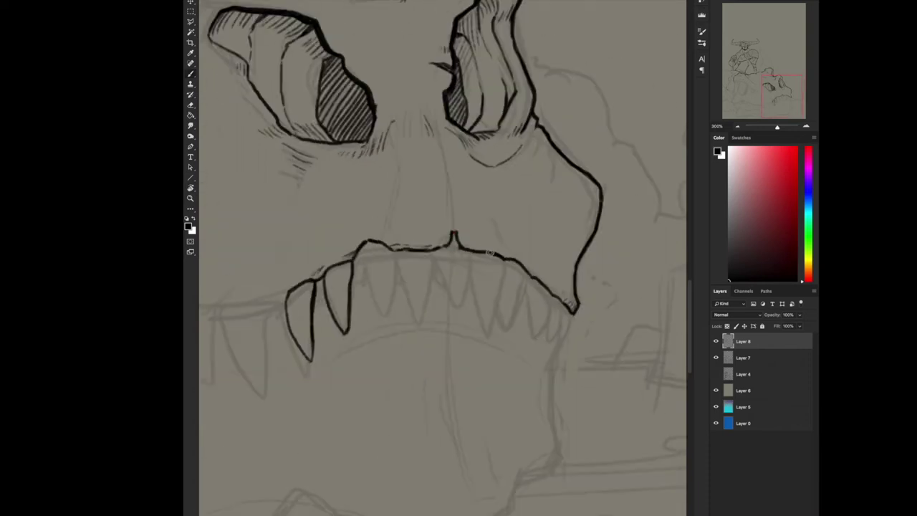
{"action": "mouse_move", "coordinate": [469, 255]}
{"action": "left_mouse_down"}
{"action": "mouse_move", "coordinate": [504, 259]}
{"action": "mouse_move", "coordinate": [391, 250]}
{"action": "left_mouse_up"}
{"action": "left_click_drag", "start_coordinate": [527, 272], "coordinate": [506, 318]}
{"action": "left_click_drag", "start_coordinate": [541, 294], "coordinate": [549, 332]}
{"action": "left_click_drag", "start_coordinate": [550, 331], "coordinate": [557, 304]}
{"action": "left_click_drag", "start_coordinate": [560, 327], "coordinate": [566, 309]}
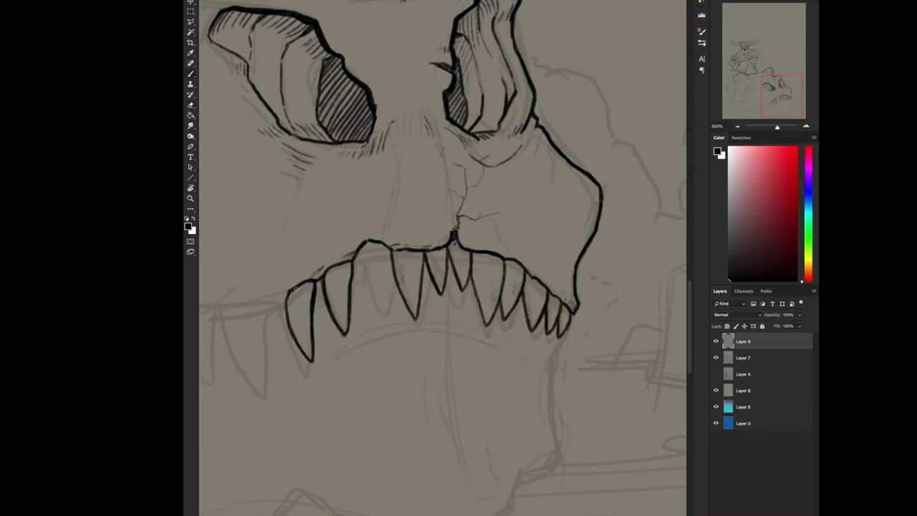
Ink the upper jaw's gum line rearward from the front fangs and outline the pointed side teeth beneath it
{"action": "left_click_drag", "start_coordinate": [290, 294], "coordinate": [483, 258]}
{"action": "scroll", "coordinate": [443, 258], "scroll_direction": "left", "scroll_amount": 5}
{"action": "left_click_drag", "start_coordinate": [320, 295], "coordinate": [265, 290]}
{"action": "left_click_drag", "start_coordinate": [444, 290], "coordinate": [323, 296]}
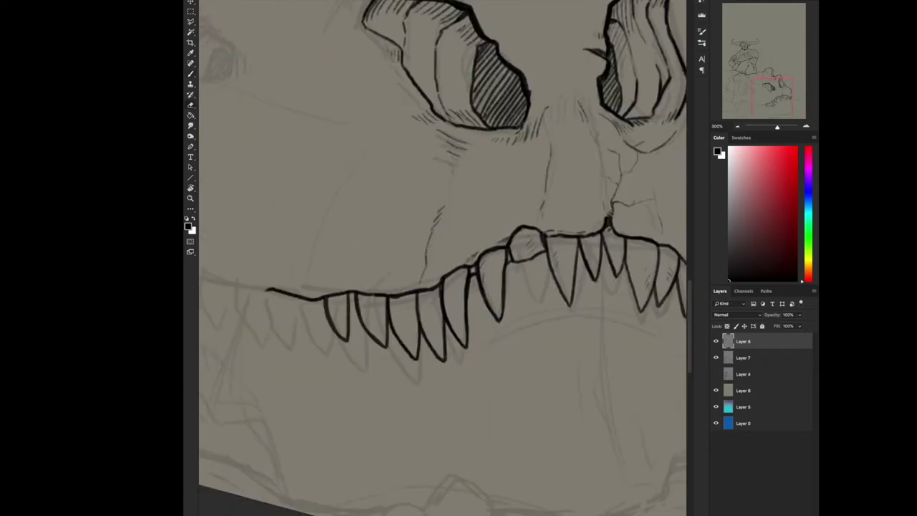
{"action": "scroll", "coordinate": [538, 252], "scroll_direction": "right", "scroll_amount": 4}
{"action": "scroll", "coordinate": [537, 252], "scroll_direction": "left", "scroll_amount": 5}
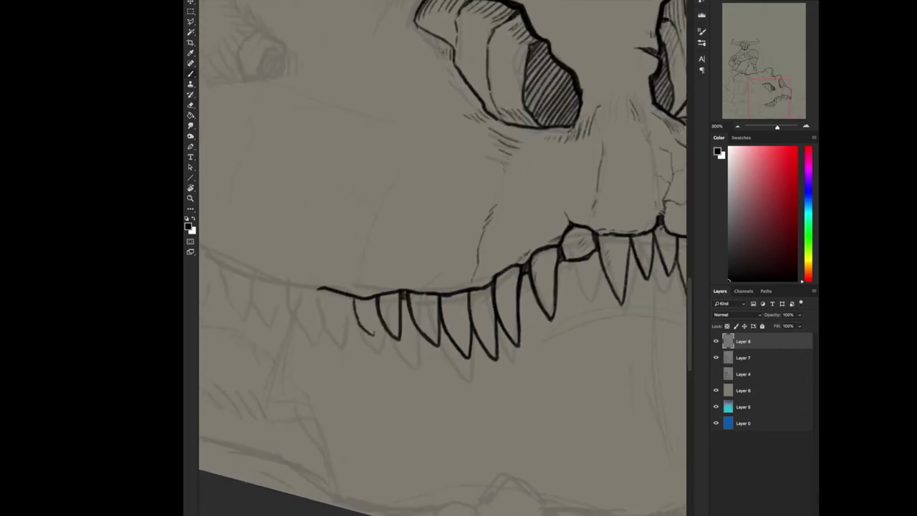
Outline more small teeth along the side of the upper jaw and extend the gum line toward the back
{"action": "mouse_move", "coordinate": [378, 295]}
{"action": "left_mouse_down"}
{"action": "mouse_move", "coordinate": [353, 306]}
{"action": "mouse_move", "coordinate": [368, 333]}
{"action": "left_mouse_up"}
{"action": "scroll", "coordinate": [443, 257], "scroll_direction": "left", "scroll_amount": 3}
{"action": "scroll", "coordinate": [443, 258], "scroll_direction": "up", "scroll_amount": 5}
{"action": "scroll", "coordinate": [518, 145], "scroll_direction": "right", "scroll_amount": 3}
{"action": "mouse_move", "coordinate": [594, 206]}
{"action": "left_mouse_down"}
{"action": "mouse_move", "coordinate": [479, 167]}
{"action": "mouse_move", "coordinate": [405, 205]}
{"action": "mouse_move", "coordinate": [364, 246]}
{"action": "left_mouse_up"}
{"action": "scroll", "coordinate": [405, 187], "scroll_direction": "down", "scroll_amount": 4}
{"action": "scroll", "coordinate": [405, 186], "scroll_direction": "left", "scroll_amount": 4}
Ink the small side hole with its hatched hollow and surrounding shading, and outline the large rear opening
{"action": "mouse_move", "coordinate": [400, 214]}
{"action": "left_mouse_down"}
{"action": "mouse_move", "coordinate": [385, 242]}
{"action": "mouse_move", "coordinate": [377, 241]}
{"action": "mouse_move", "coordinate": [387, 248]}
{"action": "mouse_move", "coordinate": [376, 260]}
{"action": "mouse_move", "coordinate": [405, 257]}
{"action": "left_mouse_up"}
{"action": "scroll", "coordinate": [386, 258], "scroll_direction": "right", "scroll_amount": 2}
{"action": "scroll", "coordinate": [387, 258], "scroll_direction": "up", "scroll_amount": 2}
{"action": "scroll", "coordinate": [442, 258], "scroll_direction": "left", "scroll_amount": 3}
{"action": "scroll", "coordinate": [430, 272], "scroll_direction": "left", "scroll_amount": 2}
{"action": "scroll", "coordinate": [430, 273], "scroll_direction": "down", "scroll_amount": 1}
{"action": "mouse_move", "coordinate": [414, 265]}
{"action": "left_mouse_down"}
{"action": "mouse_move", "coordinate": [387, 294]}
{"action": "mouse_move", "coordinate": [315, 296]}
{"action": "left_mouse_up"}
{"action": "scroll", "coordinate": [401, 272], "scroll_direction": "left", "scroll_amount": 1}
{"action": "mouse_move", "coordinate": [358, 277]}
{"action": "left_mouse_down"}
{"action": "mouse_move", "coordinate": [331, 290]}
{"action": "mouse_move", "coordinate": [399, 222]}
{"action": "left_mouse_up"}
{"action": "scroll", "coordinate": [401, 258], "scroll_direction": "left", "scroll_amount": 2}
{"action": "mouse_move", "coordinate": [460, 251]}
{"action": "left_mouse_down"}
{"action": "mouse_move", "coordinate": [479, 185]}
{"action": "mouse_move", "coordinate": [363, 104]}
{"action": "mouse_move", "coordinate": [340, 243]}
{"action": "left_mouse_up"}
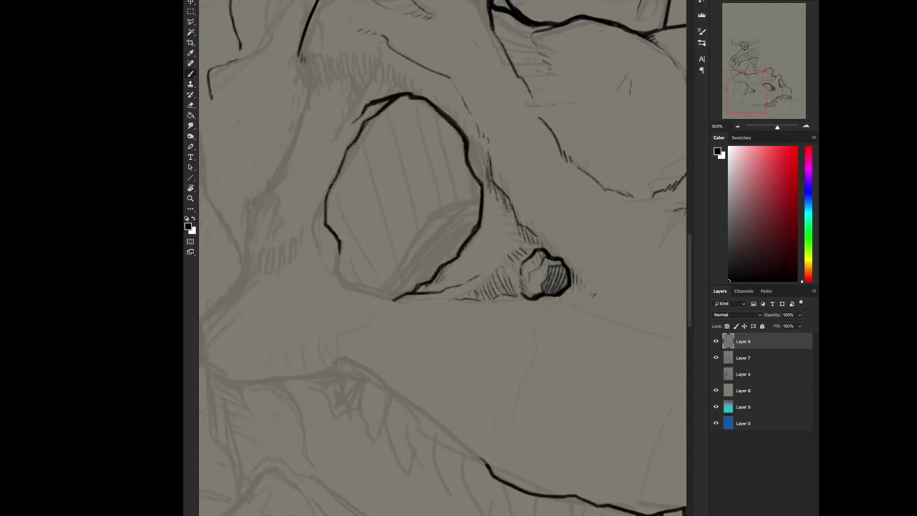
Close the large rear opening's outline and fill the dark cavities of the skull's openings with solid black
{"action": "mouse_move", "coordinate": [391, 299]}
{"action": "left_mouse_down"}
{"action": "mouse_move", "coordinate": [323, 208]}
{"action": "mouse_move", "coordinate": [407, 289]}
{"action": "mouse_move", "coordinate": [372, 292]}
{"action": "mouse_move", "coordinate": [388, 250]}
{"action": "mouse_move", "coordinate": [407, 287]}
{"action": "left_mouse_up"}
{"action": "left_click_drag", "start_coordinate": [543, 270], "coordinate": [567, 293]}
{"action": "scroll", "coordinate": [430, 286], "scroll_direction": "right", "scroll_amount": 5}
{"action": "mouse_move", "coordinate": [474, 263]}
{"action": "left_mouse_down"}
{"action": "mouse_move", "coordinate": [476, 293]}
{"action": "mouse_move", "coordinate": [494, 287]}
{"action": "mouse_move", "coordinate": [482, 279]}
{"action": "mouse_move", "coordinate": [513, 339]}
{"action": "left_mouse_up"}
{"action": "left_click_drag", "start_coordinate": [607, 272], "coordinate": [609, 323]}
{"action": "scroll", "coordinate": [444, 286], "scroll_direction": "down", "scroll_amount": 5}
{"action": "scroll", "coordinate": [444, 286], "scroll_direction": "left", "scroll_amount": 8}
{"action": "scroll", "coordinate": [444, 286], "scroll_direction": "up", "scroll_amount": 5}
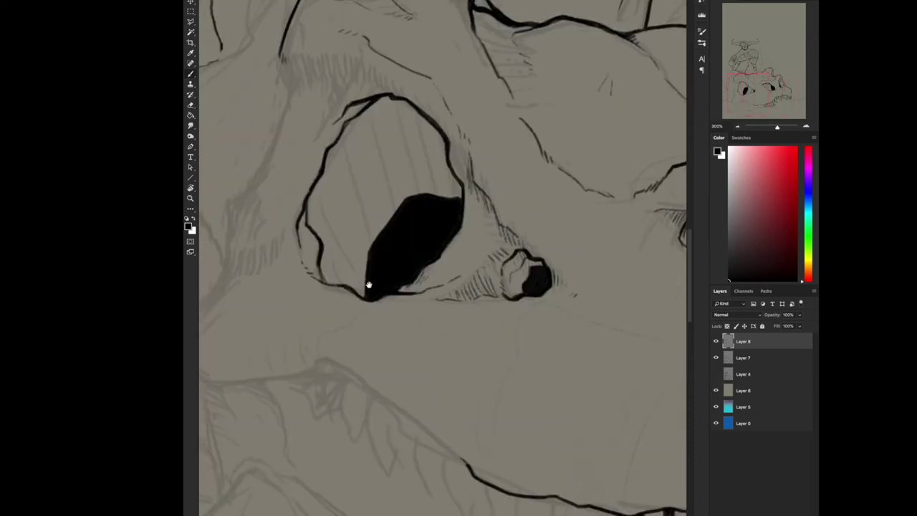
Ink the curved folds inside the large rear opening around its black cavity
{"action": "left_click_drag", "start_coordinate": [444, 137], "coordinate": [353, 157]}
{"action": "left_click_drag", "start_coordinate": [366, 231], "coordinate": [451, 172]}
{"action": "scroll", "coordinate": [444, 258], "scroll_direction": "left", "scroll_amount": 4}
{"action": "scroll", "coordinate": [444, 257], "scroll_direction": "down", "scroll_amount": 2}
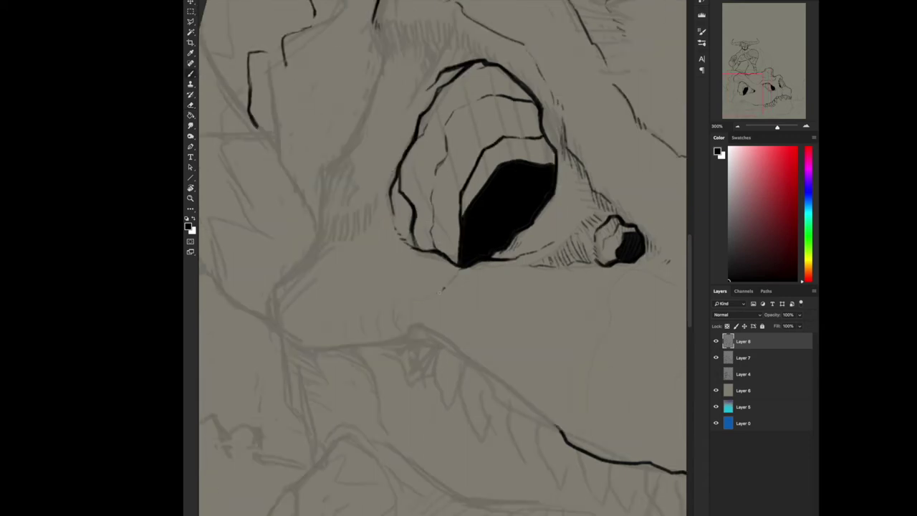
Ink branching cracks below the large rear opening and the lower edge of the upper jaw's rear corner
{"action": "left_click_drag", "start_coordinate": [410, 328], "coordinate": [267, 346]}
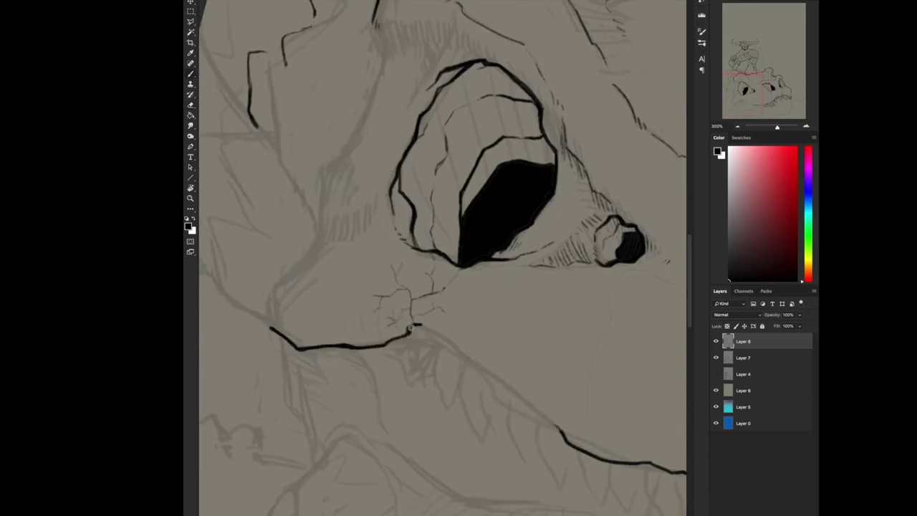
{"action": "scroll", "coordinate": [444, 258], "scroll_direction": "down", "scroll_amount": 2}
{"action": "left_click_drag", "start_coordinate": [348, 266], "coordinate": [372, 380]}
{"action": "left_click_drag", "start_coordinate": [344, 198], "coordinate": [361, 269]}
Finish the rear gum line and outline the remaining row of pointed upper teeth back to the dark hollow
{"action": "scroll", "coordinate": [444, 258], "scroll_direction": "right", "scroll_amount": 4}
{"action": "scroll", "coordinate": [444, 258], "scroll_direction": "down", "scroll_amount": 4}
{"action": "mouse_move", "coordinate": [303, 288]}
{"action": "left_mouse_down"}
{"action": "mouse_move", "coordinate": [323, 338]}
{"action": "mouse_move", "coordinate": [332, 294]}
{"action": "mouse_move", "coordinate": [402, 292]}
{"action": "left_mouse_up"}
{"action": "scroll", "coordinate": [445, 258], "scroll_direction": "left", "scroll_amount": 4}
{"action": "mouse_move", "coordinate": [359, 289]}
{"action": "left_mouse_down"}
{"action": "mouse_move", "coordinate": [386, 292]}
{"action": "mouse_move", "coordinate": [348, 329]}
{"action": "left_mouse_up"}
{"action": "scroll", "coordinate": [444, 258], "scroll_direction": "down", "scroll_amount": 3}
{"action": "left_click_drag", "start_coordinate": [401, 271], "coordinate": [387, 326]}
{"action": "left_click_drag", "start_coordinate": [366, 268], "coordinate": [387, 318]}
{"action": "left_click_drag", "start_coordinate": [374, 265], "coordinate": [356, 315]}
{"action": "left_click_drag", "start_coordinate": [349, 280], "coordinate": [330, 308]}
{"action": "left_click_drag", "start_coordinate": [316, 252], "coordinate": [342, 310]}
{"action": "left_click_drag", "start_coordinate": [347, 275], "coordinate": [343, 310]}
{"action": "left_click_drag", "start_coordinate": [319, 255], "coordinate": [322, 301]}
{"action": "scroll", "coordinate": [444, 258], "scroll_direction": "up", "scroll_amount": 3}
{"action": "mouse_move", "coordinate": [361, 235]}
{"action": "left_mouse_down"}
{"action": "mouse_move", "coordinate": [344, 284]}
{"action": "mouse_move", "coordinate": [322, 282]}
{"action": "left_mouse_up"}
{"action": "left_click_drag", "start_coordinate": [321, 213], "coordinate": [296, 273]}
Ink the skull's rear contour from the jaw corner up past the large opening, with hatching along its edge
{"action": "mouse_move", "coordinate": [295, 230]}
{"action": "left_mouse_down"}
{"action": "mouse_move", "coordinate": [250, 230]}
{"action": "mouse_move", "coordinate": [270, 240]}
{"action": "left_mouse_up"}
{"action": "mouse_move", "coordinate": [259, 203]}
{"action": "left_mouse_down"}
{"action": "mouse_move", "coordinate": [288, 225]}
{"action": "mouse_move", "coordinate": [262, 207]}
{"action": "mouse_move", "coordinate": [350, 246]}
{"action": "mouse_move", "coordinate": [509, 206]}
{"action": "mouse_move", "coordinate": [340, 295]}
{"action": "mouse_move", "coordinate": [378, 196]}
{"action": "mouse_move", "coordinate": [360, 136]}
{"action": "left_mouse_up"}
{"action": "mouse_move", "coordinate": [359, 136]}
{"action": "left_mouse_down"}
{"action": "mouse_move", "coordinate": [345, 163]}
{"action": "mouse_move", "coordinate": [344, 214]}
{"action": "left_mouse_up"}
{"action": "left_click_drag", "start_coordinate": [353, 47], "coordinate": [341, 162]}
{"action": "left_click_drag", "start_coordinate": [349, 113], "coordinate": [374, 148]}
{"action": "left_click_drag", "start_coordinate": [373, 148], "coordinate": [308, 229]}
{"action": "mouse_move", "coordinate": [469, 108]}
{"action": "left_mouse_down"}
{"action": "mouse_move", "coordinate": [471, 176]}
{"action": "mouse_move", "coordinate": [409, 197]}
{"action": "mouse_move", "coordinate": [357, 386]}
{"action": "mouse_move", "coordinate": [308, 398]}
{"action": "left_mouse_up"}
{"action": "mouse_move", "coordinate": [308, 398]}
{"action": "left_mouse_down"}
{"action": "mouse_move", "coordinate": [449, 272]}
{"action": "mouse_move", "coordinate": [401, 236]}
{"action": "left_mouse_up"}
Ink the scale outlines, crease marks and lower edge of the neck behind the skull
{"action": "left_click_drag", "start_coordinate": [351, 294], "coordinate": [351, 222]}
{"action": "left_click_drag", "start_coordinate": [379, 136], "coordinate": [350, 223]}
{"action": "left_click_drag", "start_coordinate": [364, 78], "coordinate": [342, 146]}
{"action": "left_click_drag", "start_coordinate": [378, 29], "coordinate": [452, 68]}
{"action": "left_click_drag", "start_coordinate": [365, 58], "coordinate": [341, 84]}
{"action": "mouse_move", "coordinate": [373, 143]}
{"action": "left_mouse_down"}
{"action": "mouse_move", "coordinate": [429, 83]}
{"action": "mouse_move", "coordinate": [401, 179]}
{"action": "left_mouse_up"}
{"action": "left_click_drag", "start_coordinate": [290, 143], "coordinate": [297, 181]}
{"action": "left_click_drag", "start_coordinate": [275, 107], "coordinate": [366, 89]}
{"action": "left_click_drag", "start_coordinate": [222, 99], "coordinate": [309, 83]}
Ink the tall curved horn rising behind the skull's brow, including its pointed scale marks
{"action": "key", "text": "ctrl+0"}
{"action": "scroll", "coordinate": [347, 382], "scroll_direction": "up", "scroll_amount": 6}
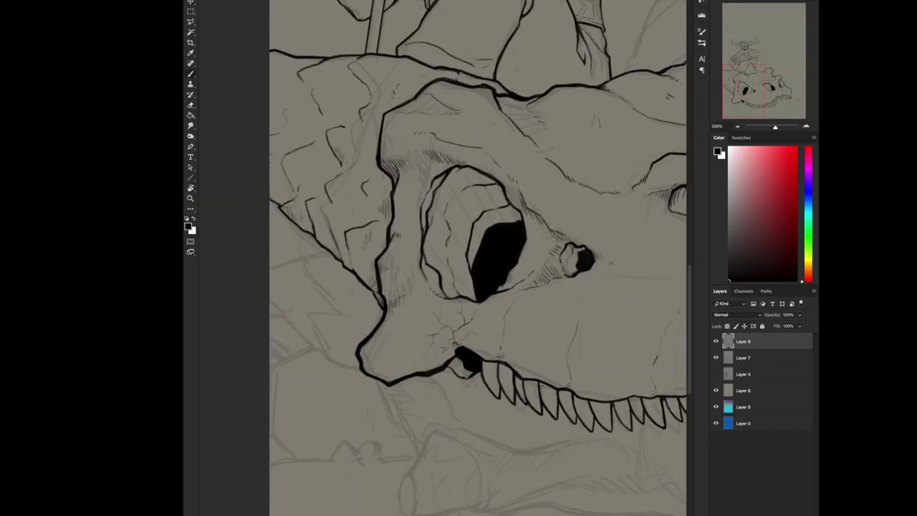
{"action": "scroll", "coordinate": [327, 98], "scroll_direction": "down", "scroll_amount": 2}
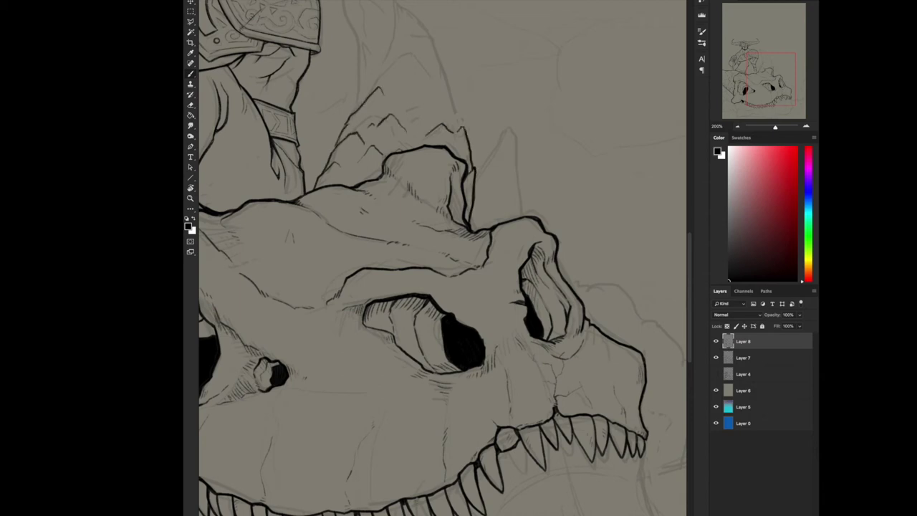
{"action": "scroll", "coordinate": [437, 258], "scroll_direction": "up", "scroll_amount": 3}
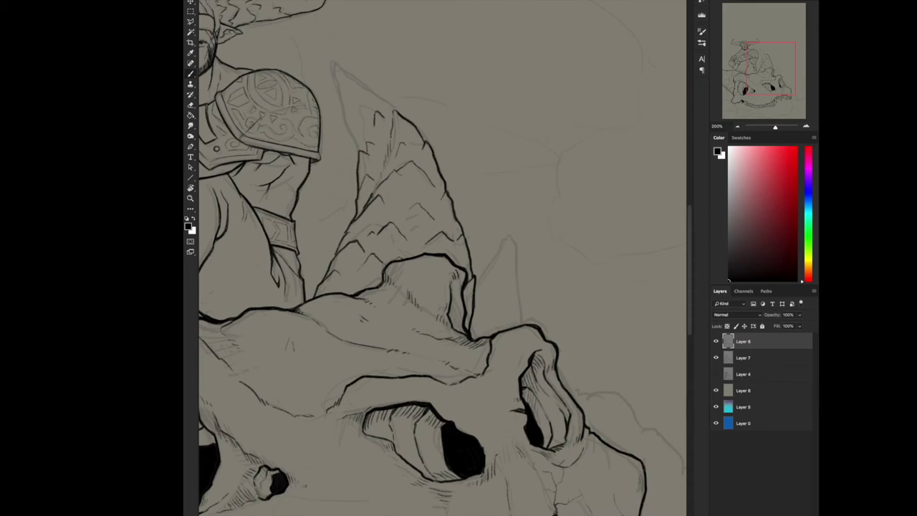
{"action": "scroll", "coordinate": [437, 258], "scroll_direction": "up", "scroll_amount": 2}
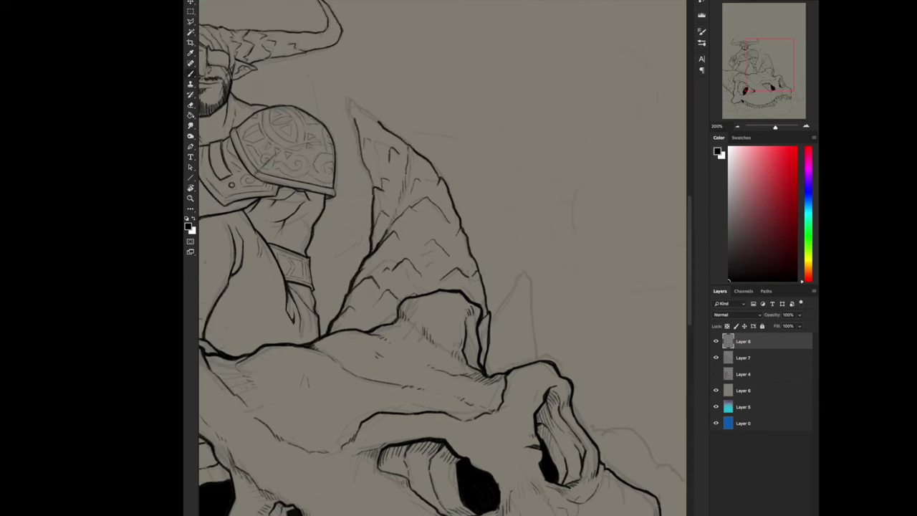
{"action": "scroll", "coordinate": [487, 139], "scroll_direction": "down", "scroll_amount": 10}
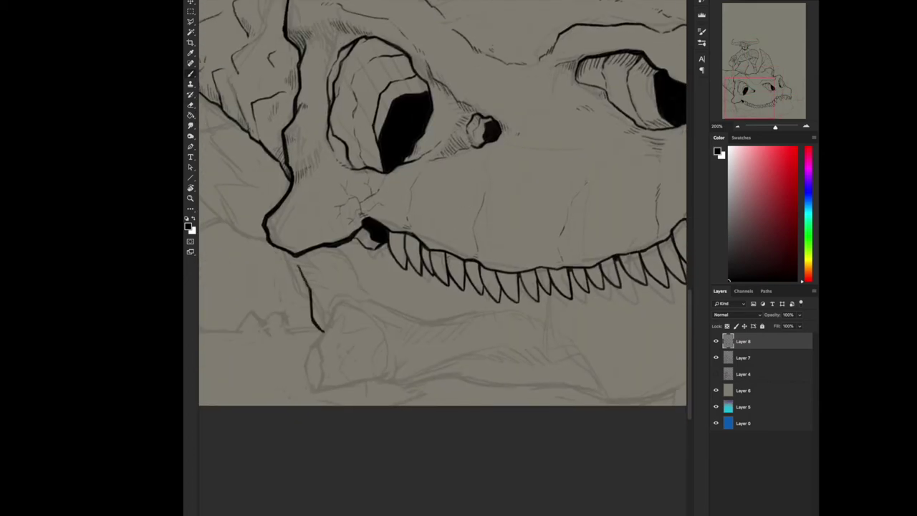
Ink the rear edge of the lower jaw, the ground line behind it and the small rocks on the ground
{"action": "key", "text": "ctrl+minus"}
{"action": "left_click_drag", "start_coordinate": [566, 216], "coordinate": [530, 101]}
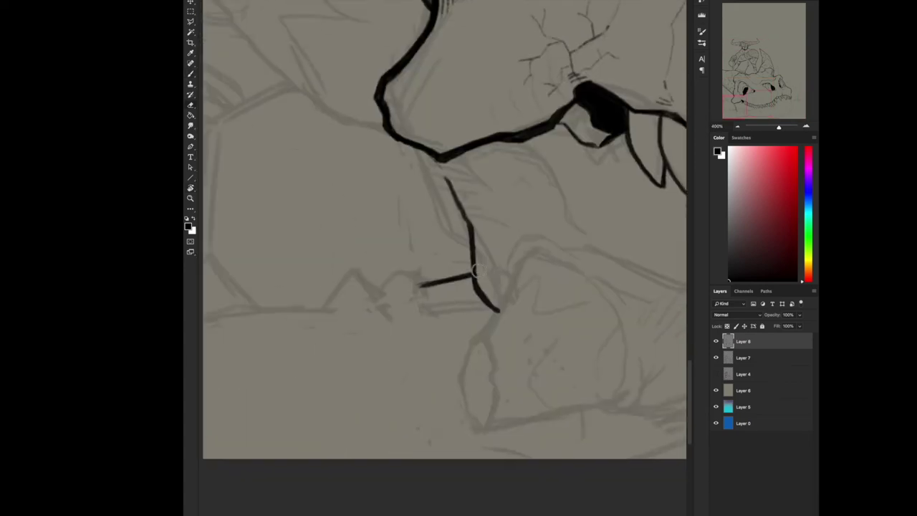
{"action": "mouse_move", "coordinate": [415, 150]}
{"action": "left_mouse_down"}
{"action": "mouse_move", "coordinate": [458, 280]}
{"action": "mouse_move", "coordinate": [386, 290]}
{"action": "mouse_move", "coordinate": [390, 310]}
{"action": "left_mouse_up"}
{"action": "mouse_move", "coordinate": [352, 274]}
{"action": "left_mouse_down"}
{"action": "mouse_move", "coordinate": [390, 314]}
{"action": "mouse_move", "coordinate": [391, 305]}
{"action": "mouse_move", "coordinate": [315, 289]}
{"action": "left_mouse_up"}
{"action": "left_click_drag", "start_coordinate": [412, 228], "coordinate": [393, 277]}
{"action": "left_click_drag", "start_coordinate": [405, 272], "coordinate": [462, 267]}
Ink the rounded end of the lower jaw bone with its jagged broken face, inner creases and outer rim
{"action": "left_click_drag", "start_coordinate": [410, 227], "coordinate": [445, 229]}
{"action": "left_click_drag", "start_coordinate": [446, 231], "coordinate": [501, 374]}
{"action": "left_click_drag", "start_coordinate": [484, 275], "coordinate": [501, 369]}
{"action": "left_click_drag", "start_coordinate": [505, 369], "coordinate": [416, 362]}
{"action": "left_click_drag", "start_coordinate": [387, 285], "coordinate": [366, 312]}
{"action": "left_click_drag", "start_coordinate": [435, 304], "coordinate": [419, 359]}
{"action": "left_click_drag", "start_coordinate": [374, 315], "coordinate": [386, 382]}
{"action": "mouse_move", "coordinate": [365, 313]}
{"action": "left_mouse_down"}
{"action": "mouse_move", "coordinate": [367, 403]}
{"action": "mouse_move", "coordinate": [342, 356]}
{"action": "mouse_move", "coordinate": [364, 352]}
{"action": "left_mouse_up"}
{"action": "left_click_drag", "start_coordinate": [365, 402], "coordinate": [449, 387]}
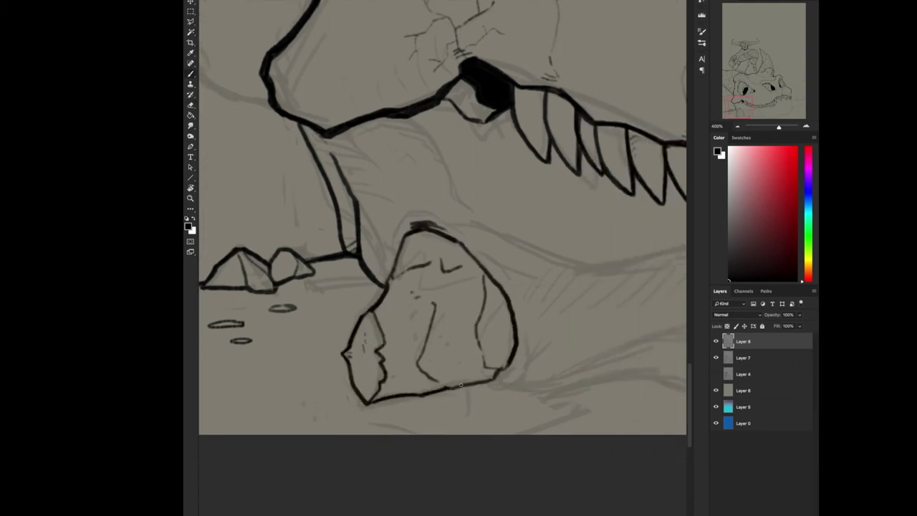
{"action": "left_click_drag", "start_coordinate": [391, 253], "coordinate": [517, 373]}
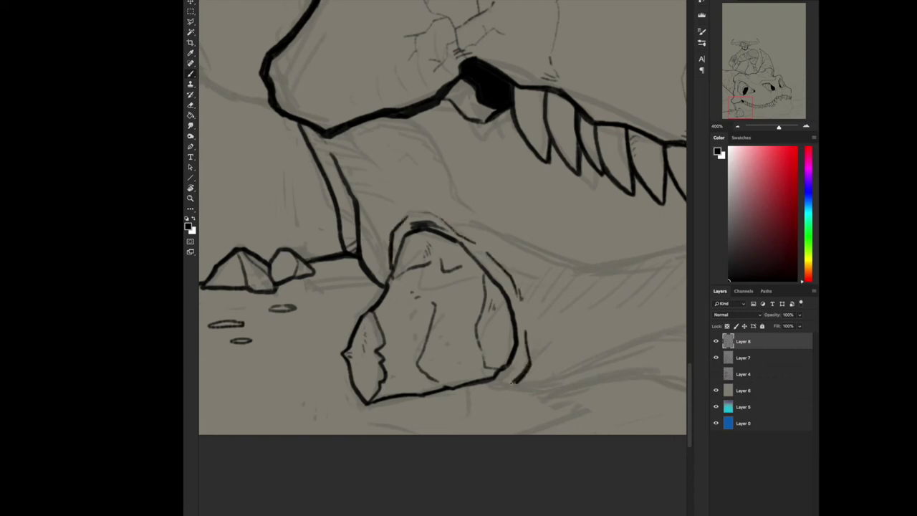
Ink the folds and short shading lines between the upper jaw's rear corner and the lower jaw bone
{"action": "left_click_drag", "start_coordinate": [430, 215], "coordinate": [354, 225]}
{"action": "left_click_drag", "start_coordinate": [319, 117], "coordinate": [380, 218]}
{"action": "left_click_drag", "start_coordinate": [299, 134], "coordinate": [341, 130]}
{"action": "left_click_drag", "start_coordinate": [265, 139], "coordinate": [289, 167]}
{"action": "left_click_drag", "start_coordinate": [318, 137], "coordinate": [354, 150]}
{"action": "left_click_drag", "start_coordinate": [281, 163], "coordinate": [309, 202]}
Ink the lower jaw's long inner contour and its wavy underside running forward from the rounded bone end
{"action": "scroll", "coordinate": [442, 223], "scroll_direction": "down", "scroll_amount": 2}
{"action": "left_click_drag", "start_coordinate": [478, 256], "coordinate": [611, 236]}
{"action": "scroll", "coordinate": [442, 223], "scroll_direction": "down", "scroll_amount": 2}
{"action": "mouse_move", "coordinate": [361, 359]}
{"action": "left_mouse_down"}
{"action": "mouse_move", "coordinate": [416, 318]}
{"action": "mouse_move", "coordinate": [580, 292]}
{"action": "left_mouse_up"}
{"action": "left_click_drag", "start_coordinate": [306, 362], "coordinate": [374, 351]}
{"action": "scroll", "coordinate": [442, 223], "scroll_direction": "right", "scroll_amount": 5}
{"action": "left_click_drag", "start_coordinate": [446, 329], "coordinate": [411, 350]}
{"action": "mouse_move", "coordinate": [433, 335]}
{"action": "left_mouse_down"}
{"action": "mouse_move", "coordinate": [444, 351]}
{"action": "mouse_move", "coordinate": [423, 331]}
{"action": "left_mouse_up"}
Continue the lower jaw's contour toward the front and add shading strokes along it
{"action": "left_click_drag", "start_coordinate": [502, 287], "coordinate": [444, 215]}
{"action": "left_click_drag", "start_coordinate": [370, 63], "coordinate": [365, 203]}
{"action": "left_click_drag", "start_coordinate": [379, 147], "coordinate": [376, 190]}
{"action": "left_click_drag", "start_coordinate": [401, 69], "coordinate": [380, 157]}
{"action": "left_click_drag", "start_coordinate": [444, 215], "coordinate": [502, 287]}
{"action": "mouse_move", "coordinate": [605, 326]}
{"action": "left_mouse_down"}
{"action": "mouse_move", "coordinate": [646, 369]}
{"action": "mouse_move", "coordinate": [527, 241]}
{"action": "left_mouse_up"}
{"action": "left_click_drag", "start_coordinate": [424, 270], "coordinate": [333, 282]}
Ink the lower jaw's remaining bottom edge along the ground, with the small rock beneath it
{"action": "scroll", "coordinate": [442, 222], "scroll_direction": "down", "scroll_amount": 2}
{"action": "left_click_drag", "start_coordinate": [410, 335], "coordinate": [587, 307]}
{"action": "scroll", "coordinate": [442, 223], "scroll_direction": "right", "scroll_amount": 3}
{"action": "mouse_move", "coordinate": [501, 301]}
{"action": "left_mouse_down"}
{"action": "mouse_move", "coordinate": [558, 337]}
{"action": "mouse_move", "coordinate": [526, 340]}
{"action": "mouse_move", "coordinate": [465, 306]}
{"action": "mouse_move", "coordinate": [576, 309]}
{"action": "mouse_move", "coordinate": [573, 326]}
{"action": "left_mouse_up"}
{"action": "scroll", "coordinate": [501, 315], "scroll_direction": "right", "scroll_amount": 3}
{"action": "left_click_drag", "start_coordinate": [444, 215], "coordinate": [430, 301]}
{"action": "left_click_drag", "start_coordinate": [430, 215], "coordinate": [373, 287]}
{"action": "left_click_drag", "start_coordinate": [337, 226], "coordinate": [298, 159]}
{"action": "left_click_drag", "start_coordinate": [301, 165], "coordinate": [319, 179]}
{"action": "left_click_drag", "start_coordinate": [480, 170], "coordinate": [502, 186]}
{"action": "scroll", "coordinate": [501, 186], "scroll_direction": "down", "scroll_amount": 3}
{"action": "scroll", "coordinate": [559, 213], "scroll_direction": "up", "scroll_amount": 3}
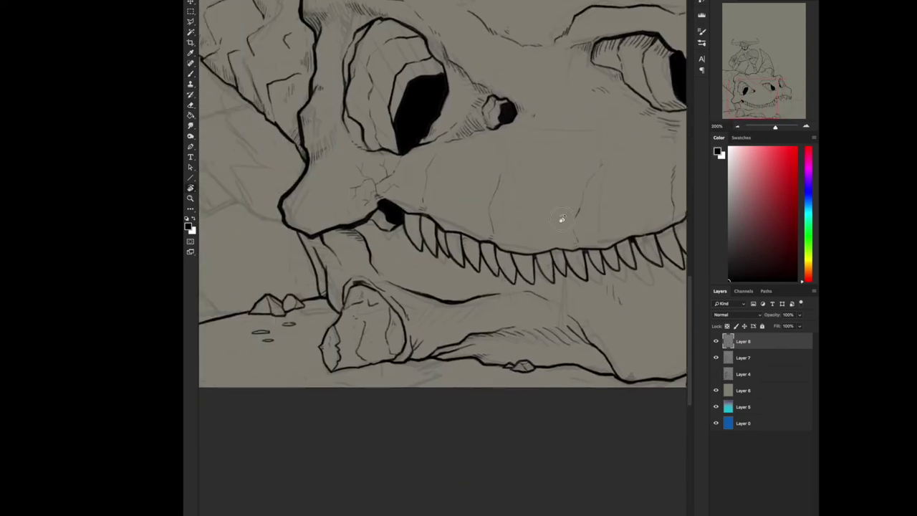
Ink the lower neck contour behind the jaw corner and add its small crease marks
{"action": "scroll", "coordinate": [387, 181], "scroll_direction": "up", "scroll_amount": 2}
{"action": "mouse_move", "coordinate": [366, 292]}
{"action": "left_mouse_down"}
{"action": "mouse_move", "coordinate": [308, 267]}
{"action": "mouse_move", "coordinate": [297, 232]}
{"action": "left_mouse_up"}
{"action": "left_click_drag", "start_coordinate": [297, 215], "coordinate": [319, 202]}
{"action": "left_click_drag", "start_coordinate": [233, 147], "coordinate": [301, 123]}
{"action": "left_click_drag", "start_coordinate": [251, 208], "coordinate": [311, 268]}
{"action": "left_click_drag", "start_coordinate": [255, 153], "coordinate": [270, 149]}
{"action": "left_click_drag", "start_coordinate": [254, 172], "coordinate": [263, 179]}
{"action": "left_click_drag", "start_coordinate": [251, 207], "coordinate": [309, 269]}
{"action": "scroll", "coordinate": [437, 295], "scroll_direction": "right", "scroll_amount": 2}
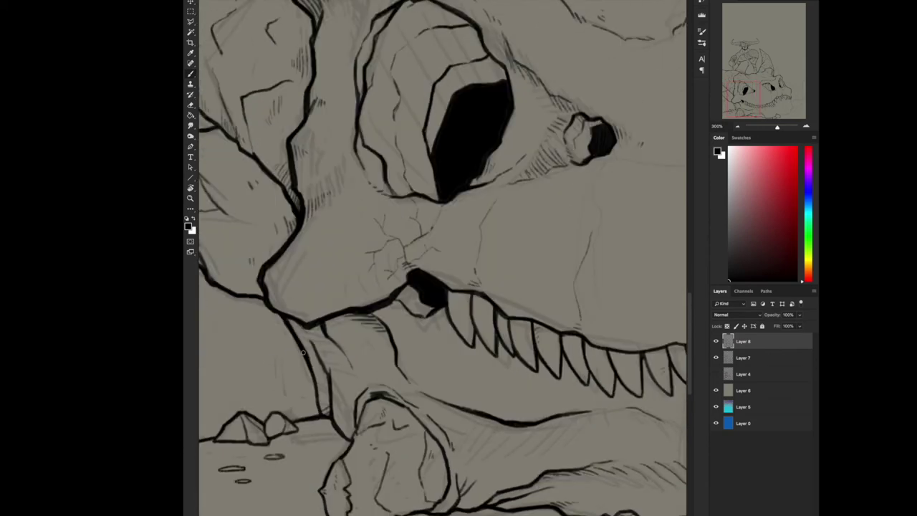
Add flat pebbles and short ground marks beneath the lower jaw
{"action": "scroll", "coordinate": [438, 295], "scroll_direction": "right", "scroll_amount": 10}
{"action": "scroll", "coordinate": [438, 295], "scroll_direction": "down", "scroll_amount": 3}
{"action": "scroll", "coordinate": [444, 299], "scroll_direction": "down", "scroll_amount": 2}
{"action": "left_click_drag", "start_coordinate": [444, 299], "coordinate": [573, 369]}
{"action": "scroll", "coordinate": [324, 254], "scroll_direction": "left", "scroll_amount": 4}
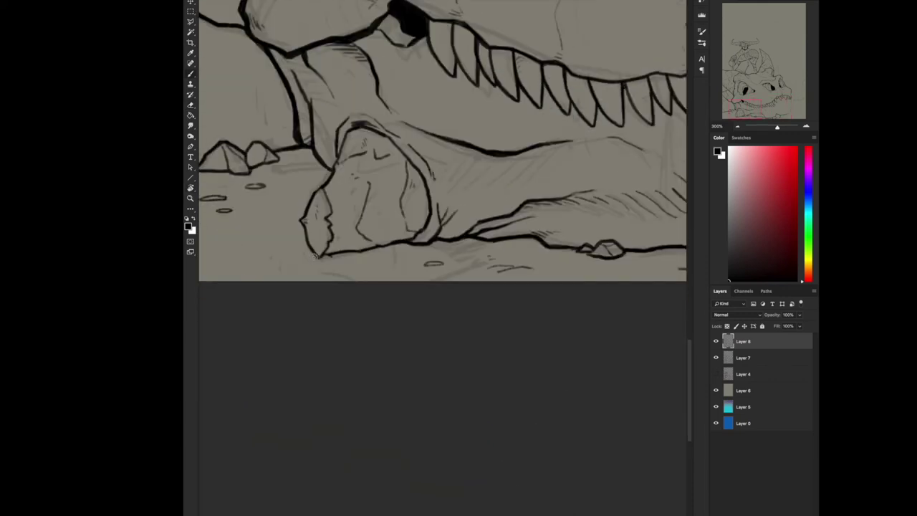
Ink the ground line under the jaw-corner rock and the contours and rocks at the lower jaw's front end
{"action": "left_click_drag", "start_coordinate": [320, 257], "coordinate": [484, 239]}
{"action": "scroll", "coordinate": [292, 148], "scroll_direction": "right", "scroll_amount": 4}
{"action": "scroll", "coordinate": [444, 215], "scroll_direction": "right", "scroll_amount": 3}
{"action": "scroll", "coordinate": [444, 215], "scroll_direction": "down", "scroll_amount": 3}
{"action": "mouse_move", "coordinate": [591, 218]}
{"action": "left_mouse_down"}
{"action": "mouse_move", "coordinate": [646, 172]}
{"action": "mouse_move", "coordinate": [649, 119]}
{"action": "mouse_move", "coordinate": [573, 179]}
{"action": "left_mouse_up"}
{"action": "mouse_move", "coordinate": [573, 179]}
{"action": "left_mouse_down"}
{"action": "mouse_move", "coordinate": [527, 244]}
{"action": "mouse_move", "coordinate": [469, 169]}
{"action": "left_mouse_up"}
{"action": "mouse_move", "coordinate": [469, 169]}
{"action": "left_mouse_down"}
{"action": "mouse_move", "coordinate": [452, 189]}
{"action": "mouse_move", "coordinate": [440, 284]}
{"action": "mouse_move", "coordinate": [458, 308]}
{"action": "left_mouse_up"}
{"action": "left_click_drag", "start_coordinate": [315, 114], "coordinate": [318, 172]}
{"action": "mouse_move", "coordinate": [444, 258]}
{"action": "left_mouse_down"}
{"action": "mouse_move", "coordinate": [401, 215]}
{"action": "mouse_move", "coordinate": [429, 243]}
{"action": "left_mouse_up"}
{"action": "left_click_drag", "start_coordinate": [367, 189], "coordinate": [408, 179]}
Ink slanted ground streaks and flat pebbles in front of the lower jaw, running toward the canvas's right edge
{"action": "left_click_drag", "start_coordinate": [430, 243], "coordinate": [472, 273]}
{"action": "left_click_drag", "start_coordinate": [471, 312], "coordinate": [508, 306]}
{"action": "left_click_drag", "start_coordinate": [466, 459], "coordinate": [501, 438]}
{"action": "left_click_drag", "start_coordinate": [423, 365], "coordinate": [498, 344]}
{"action": "left_click_drag", "start_coordinate": [415, 398], "coordinate": [487, 376]}
{"action": "left_click_drag", "start_coordinate": [372, 412], "coordinate": [419, 398]}
{"action": "mouse_move", "coordinate": [434, 399]}
{"action": "left_mouse_down"}
{"action": "mouse_move", "coordinate": [467, 328]}
{"action": "mouse_move", "coordinate": [455, 304]}
{"action": "left_mouse_up"}
{"action": "left_click_drag", "start_coordinate": [387, 378], "coordinate": [486, 347]}
{"action": "left_click_drag", "start_coordinate": [444, 414], "coordinate": [602, 358]}
{"action": "left_click_drag", "start_coordinate": [398, 432], "coordinate": [429, 418]}
{"action": "left_click_drag", "start_coordinate": [397, 228], "coordinate": [491, 198]}
{"action": "mouse_move", "coordinate": [422, 252]}
{"action": "left_mouse_down"}
{"action": "mouse_move", "coordinate": [485, 232]}
{"action": "mouse_move", "coordinate": [434, 356]}
{"action": "mouse_move", "coordinate": [409, 313]}
{"action": "mouse_move", "coordinate": [417, 313]}
{"action": "left_mouse_up"}
{"action": "key", "text": "ctrl+minus"}
{"action": "key", "text": "ctrl+minus"}
{"action": "key", "text": "ctrl+minus"}
{"action": "key", "text": "ctrl+minus"}
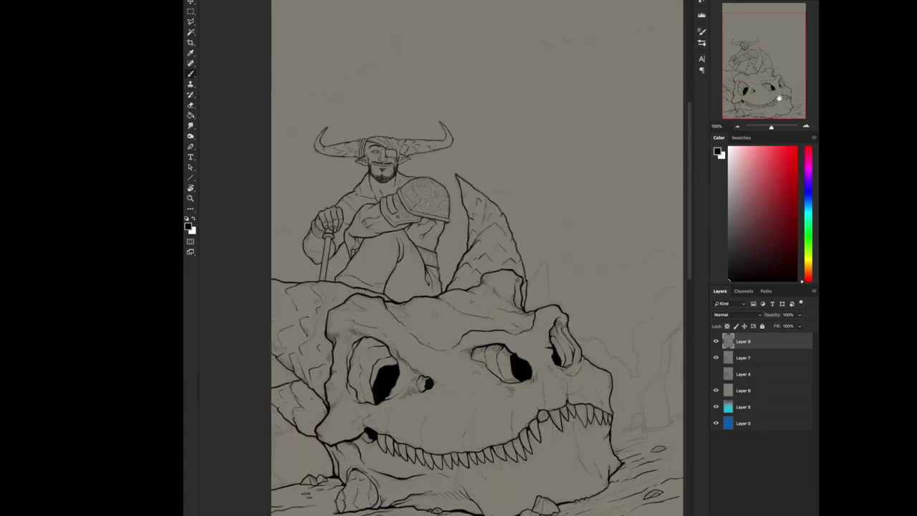
Ink the large boulder behind the skull's neck and the ground lines in the canvas's lower-left corner
{"action": "key", "text": "ctrl+plus"}
{"action": "key", "text": "ctrl+plus"}
{"action": "key", "text": "ctrl+plus"}
{"action": "key", "text": "ctrl+plus"}
{"action": "left_click_drag", "start_coordinate": [545, 179], "coordinate": [494, 144]}
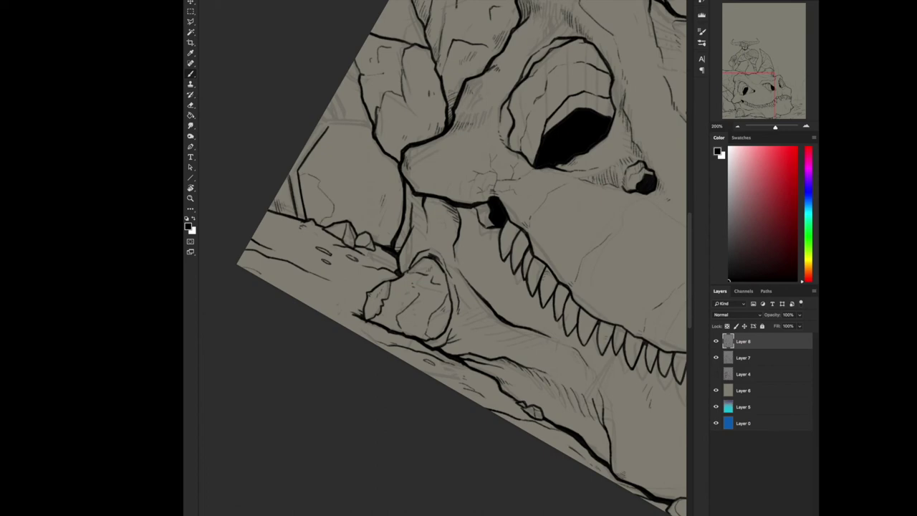
{"action": "key", "text": "Escape"}
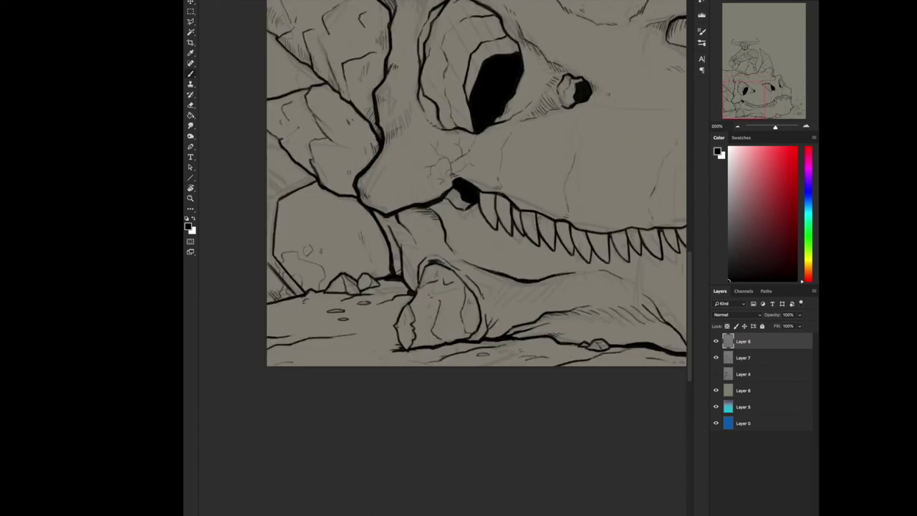
{"action": "mouse_move", "coordinate": [271, 212]}
{"action": "left_mouse_down"}
{"action": "mouse_move", "coordinate": [286, 236]}
{"action": "mouse_move", "coordinate": [356, 152]}
{"action": "mouse_move", "coordinate": [423, 120]}
{"action": "mouse_move", "coordinate": [361, 147]}
{"action": "mouse_move", "coordinate": [460, 112]}
{"action": "mouse_move", "coordinate": [423, 114]}
{"action": "left_mouse_up"}
Thicken the outer outlines of the warrior's shoulder armour and the arm guard below it
{"action": "scroll", "coordinate": [310, 209], "scroll_direction": "up", "scroll_amount": 10}
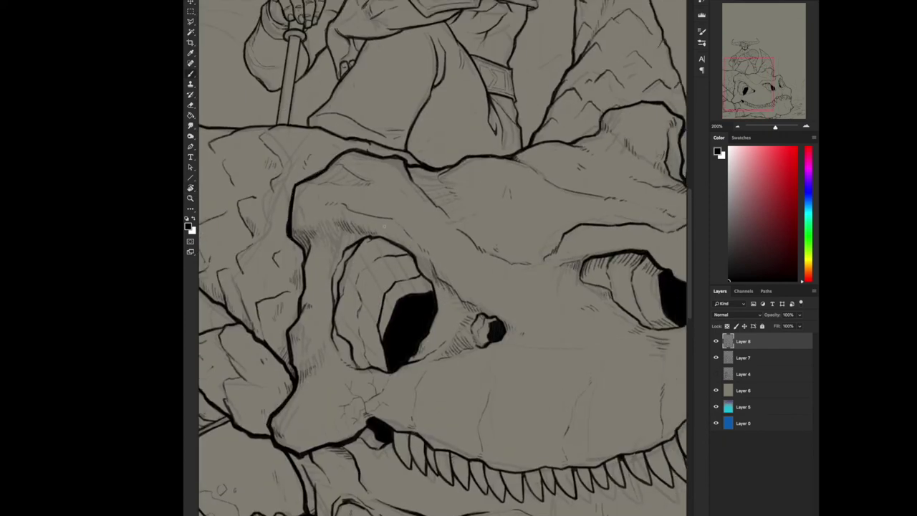
{"action": "scroll", "coordinate": [337, 169], "scroll_direction": "up", "scroll_amount": 5}
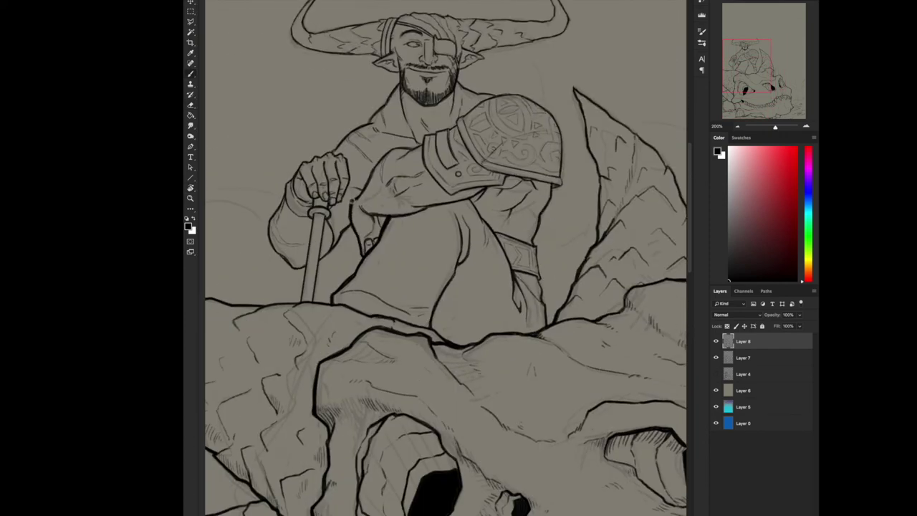
{"action": "left_click_drag", "start_coordinate": [623, 122], "coordinate": [306, 77]}
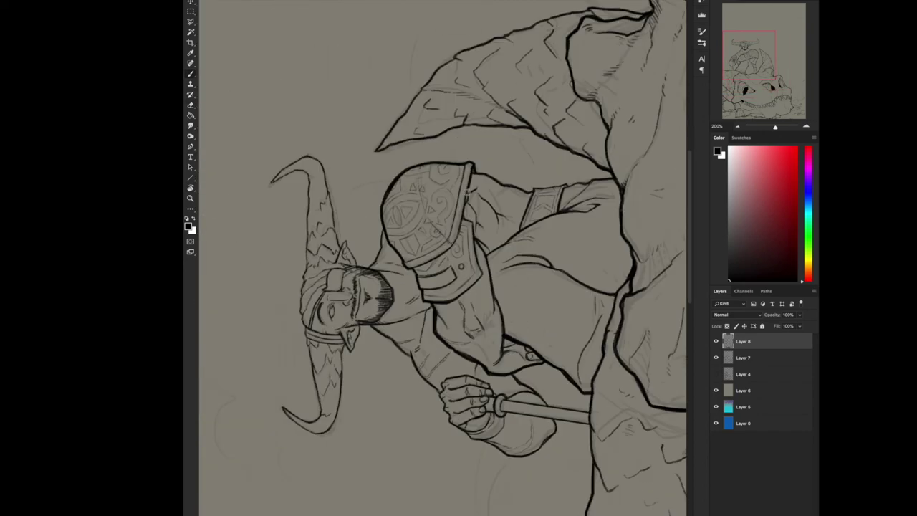
{"action": "left_click_drag", "start_coordinate": [401, 215], "coordinate": [430, 211]}
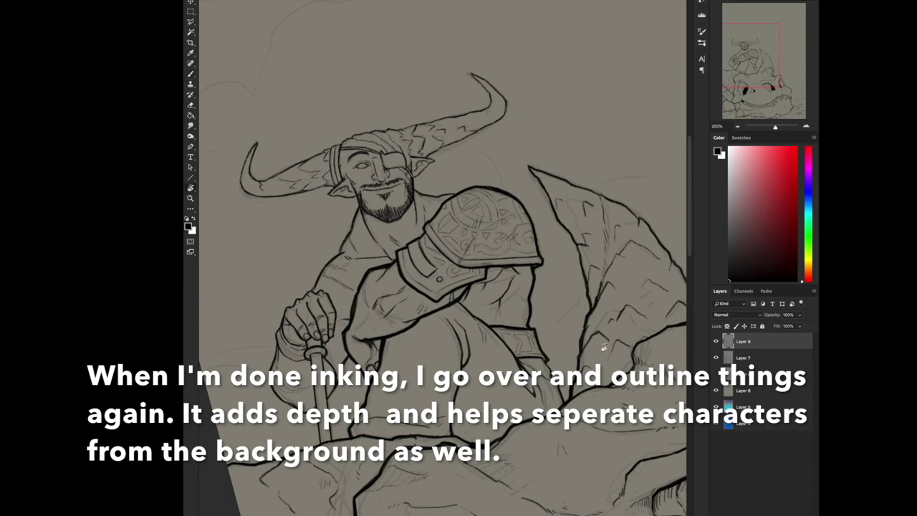
Thicken the outlines of the warrior's torso, arms and fist, and add small markings along the staff
{"action": "left_click_drag", "start_coordinate": [545, 358], "coordinate": [481, 395]}
{"action": "left_click_drag", "start_coordinate": [444, 215], "coordinate": [487, 186]}
{"action": "mouse_move", "coordinate": [380, 229]}
{"action": "left_mouse_down"}
{"action": "mouse_move", "coordinate": [373, 315]}
{"action": "mouse_move", "coordinate": [346, 315]}
{"action": "left_mouse_up"}
{"action": "left_click_drag", "start_coordinate": [348, 206], "coordinate": [328, 278]}
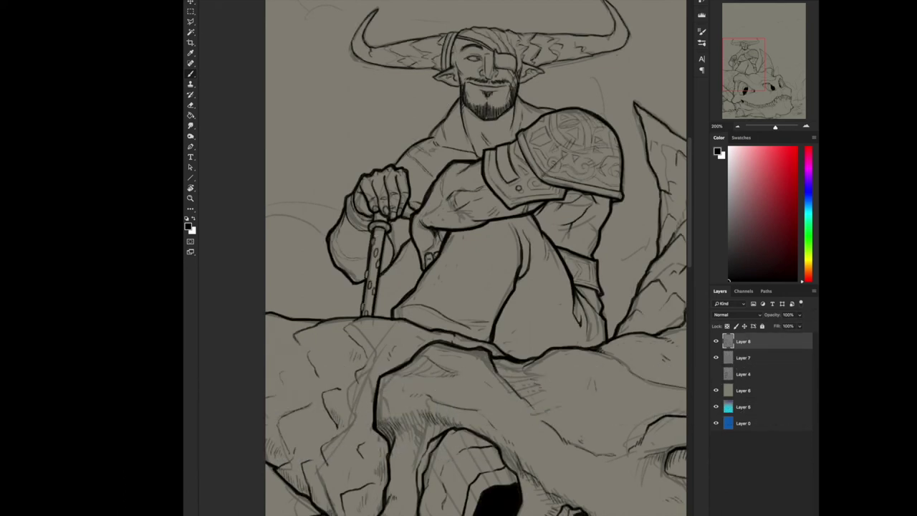
Compare the inks with the sketch, and thicken the contours of the warrior's shoulders, neck, ears and brow
{"action": "scroll", "coordinate": [454, 257], "scroll_direction": "up", "scroll_amount": 2}
{"action": "scroll", "coordinate": [454, 257], "scroll_direction": "right", "scroll_amount": 2}
{"action": "scroll", "coordinate": [444, 129], "scroll_direction": "up", "scroll_amount": 3}
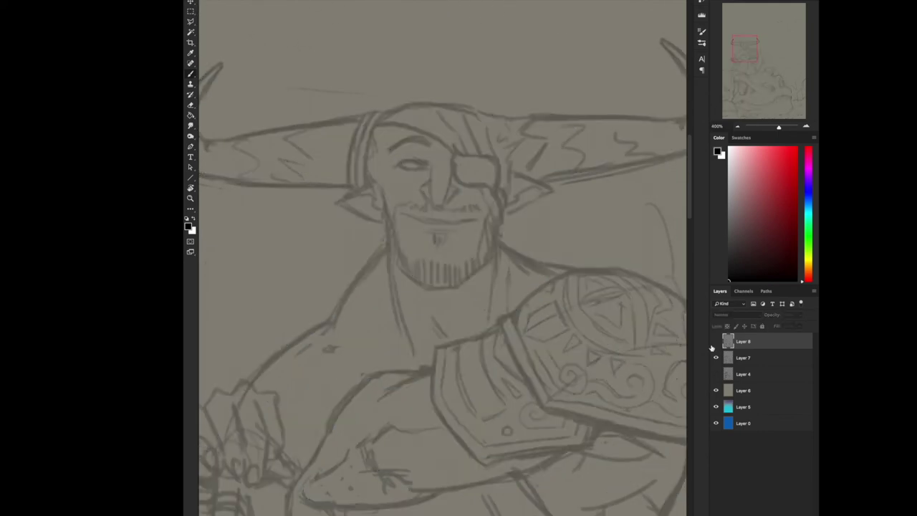
{"action": "left_click_drag", "start_coordinate": [378, 113], "coordinate": [335, 206]}
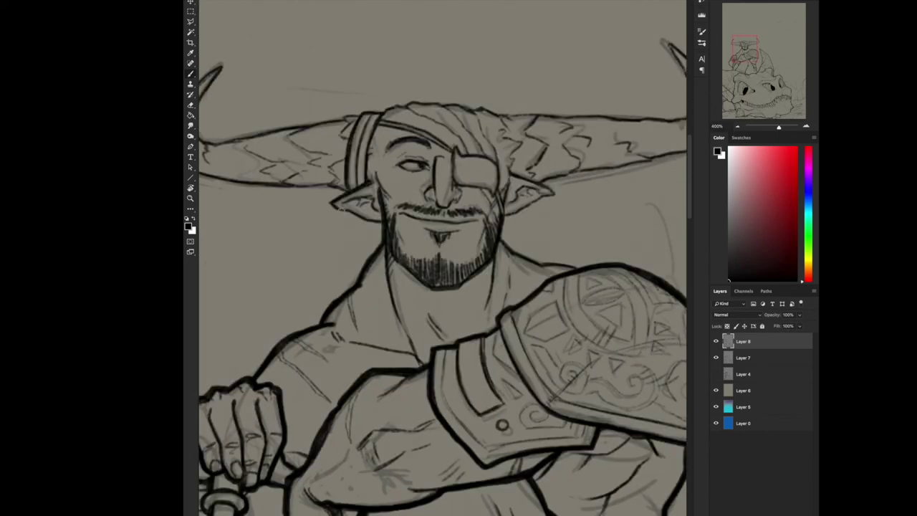
{"action": "left_click_drag", "start_coordinate": [556, 187], "coordinate": [521, 209]}
{"action": "left_click_drag", "start_coordinate": [387, 143], "coordinate": [431, 140]}
{"action": "left_click_drag", "start_coordinate": [502, 179], "coordinate": [401, 301]}
Thicken the outlines of both horns and the hair, and add a small ornament inside the eye patch
{"action": "left_click_drag", "start_coordinate": [502, 222], "coordinate": [369, 351]}
{"action": "mouse_move", "coordinate": [331, 262]}
{"action": "left_mouse_down"}
{"action": "mouse_move", "coordinate": [398, 315]}
{"action": "mouse_move", "coordinate": [463, 111]}
{"action": "mouse_move", "coordinate": [514, 43]}
{"action": "left_mouse_up"}
{"action": "left_click_drag", "start_coordinate": [429, 251], "coordinate": [416, 266]}
{"action": "left_click_drag", "start_coordinate": [526, 4], "coordinate": [494, 70]}
{"action": "left_click_drag", "start_coordinate": [401, 272], "coordinate": [459, 258]}
{"action": "mouse_move", "coordinate": [506, 92]}
{"action": "left_mouse_down"}
{"action": "mouse_move", "coordinate": [553, 119]}
{"action": "mouse_move", "coordinate": [590, 158]}
{"action": "mouse_move", "coordinate": [612, 207]}
{"action": "left_mouse_up"}
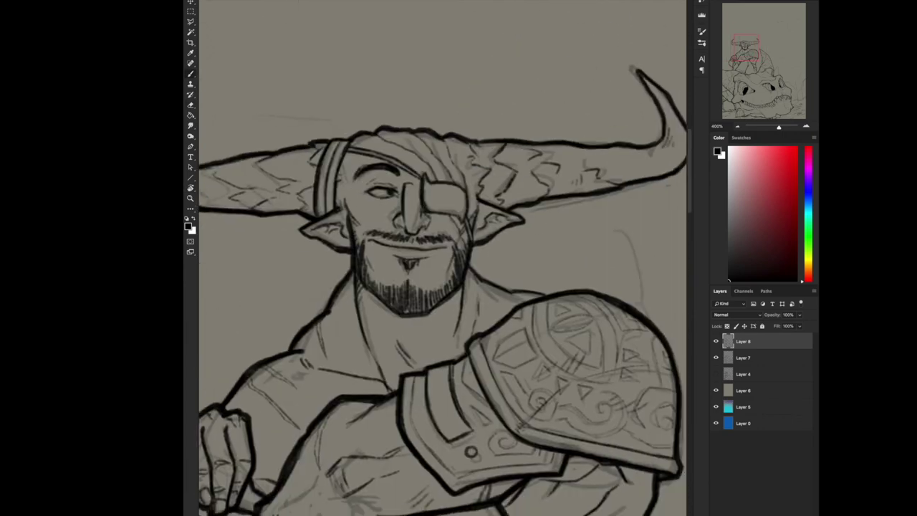
{"action": "mouse_move", "coordinate": [501, 179]}
{"action": "left_mouse_down"}
{"action": "mouse_move", "coordinate": [544, 301]}
{"action": "mouse_move", "coordinate": [501, 179]}
{"action": "left_mouse_up"}
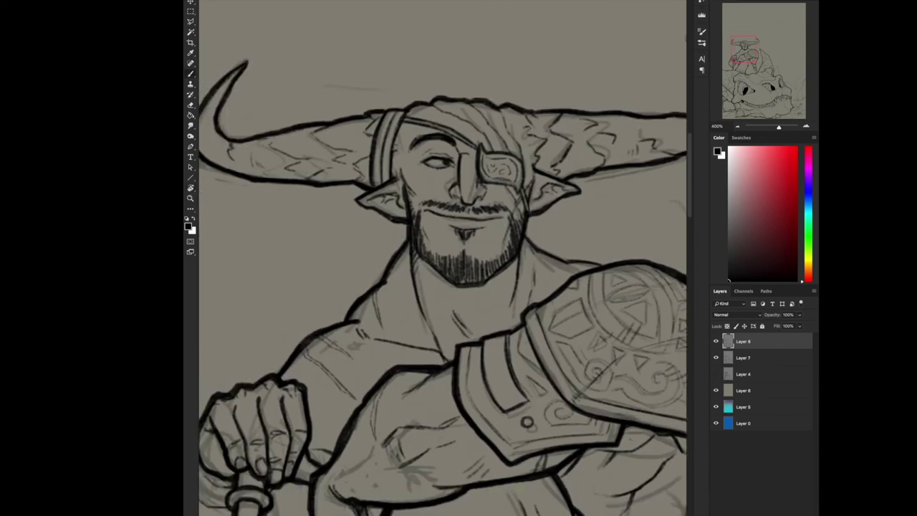
Rename the inked line-art layer as foreground
{"action": "key", "text": "ctrl+minus"}
{"action": "key", "text": "ctrl+minus"}
{"action": "key", "text": "ctrl+minus"}
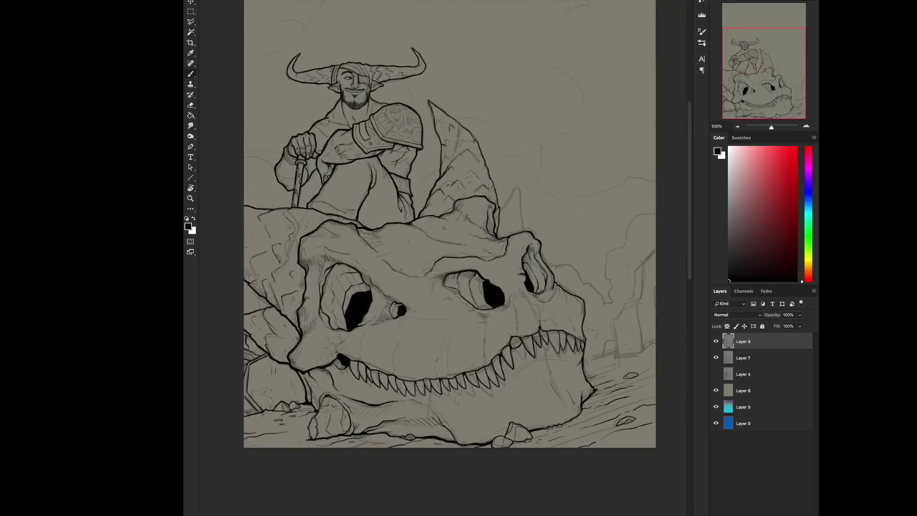
{"action": "type", "text": "round"}
{"action": "key", "text": "Return"}
Ink the tall rock formation behind the skull's snout in dark red on a new layer named bg
{"action": "key", "text": "ctrl+plus"}
{"action": "left_click_drag", "start_coordinate": [501, 206], "coordinate": [503, 277]}
{"action": "left_click_drag", "start_coordinate": [476, 170], "coordinate": [533, 297]}
{"action": "key", "text": "Delete"}
{"action": "key", "text": "ctrl+d"}
{"action": "left_click_drag", "start_coordinate": [496, 205], "coordinate": [503, 272]}
{"action": "left_click_drag", "start_coordinate": [516, 229], "coordinate": [560, 273]}
{"action": "left_click_drag", "start_coordinate": [501, 203], "coordinate": [545, 100]}
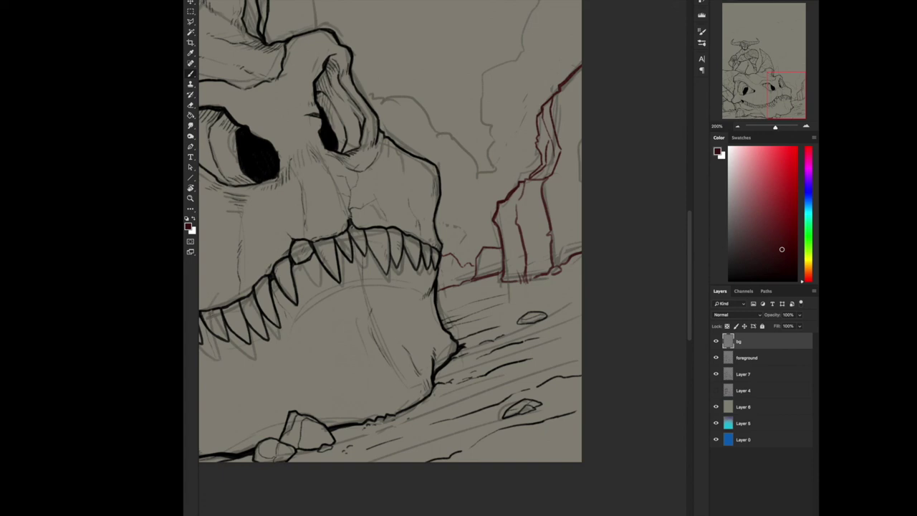
Ink jagged foliage outlines in dark red around the rock formation and behind the skull's snout
{"action": "mouse_move", "coordinate": [488, 144]}
{"action": "left_mouse_down"}
{"action": "mouse_move", "coordinate": [458, 172]}
{"action": "mouse_move", "coordinate": [407, 197]}
{"action": "left_mouse_up"}
{"action": "mouse_move", "coordinate": [458, 65]}
{"action": "left_mouse_down"}
{"action": "mouse_move", "coordinate": [500, 58]}
{"action": "mouse_move", "coordinate": [456, 100]}
{"action": "left_mouse_up"}
{"action": "key", "text": "ctrl+z"}
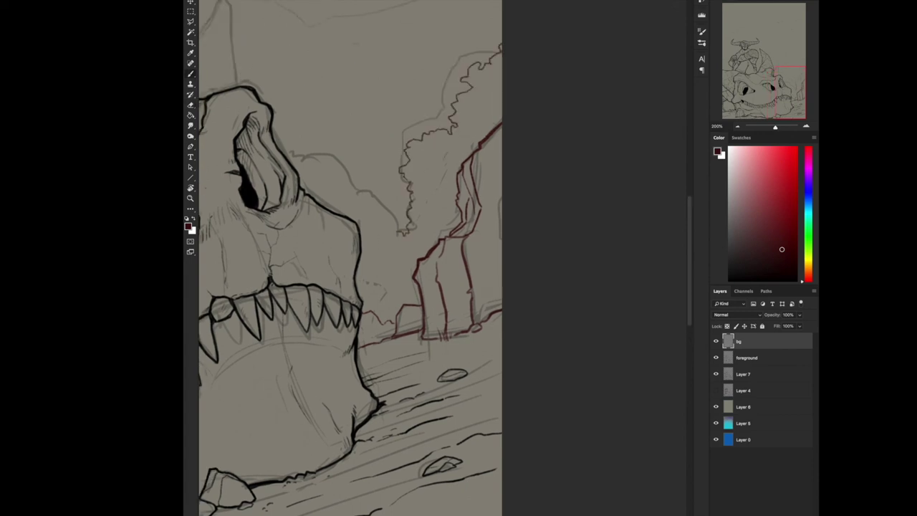
{"action": "scroll", "coordinate": [422, 258], "scroll_direction": "up", "scroll_amount": 5}
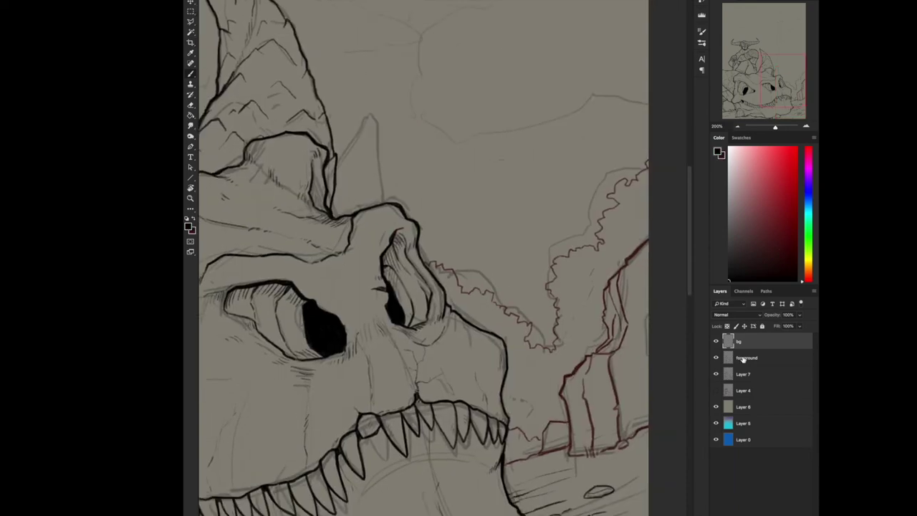
Label the bg layer red and the foreground layer blue, and ink the pointed far horn behind the skull in black
{"action": "right_click", "coordinate": [745, 358]}
{"action": "left_click", "coordinate": [717, 454]}
{"action": "left_click_drag", "start_coordinate": [376, 115], "coordinate": [382, 204]}
{"action": "mouse_move", "coordinate": [371, 111]}
{"action": "left_mouse_down"}
{"action": "mouse_move", "coordinate": [336, 166]}
{"action": "mouse_move", "coordinate": [374, 111]}
{"action": "left_mouse_up"}
{"action": "scroll", "coordinate": [423, 258], "scroll_direction": "up", "scroll_amount": 3}
{"action": "scroll", "coordinate": [422, 258], "scroll_direction": "down", "scroll_amount": 6}
{"action": "scroll", "coordinate": [422, 258], "scroll_direction": "up", "scroll_amount": 5}
{"action": "scroll", "coordinate": [423, 258], "scroll_direction": "up", "scroll_amount": 4}
Ink thin outlines for the distant horizon and the clouds to the right of the warrior on the bg layer
{"action": "key", "text": "alt+]"}
{"action": "left_click_drag", "start_coordinate": [393, 284], "coordinate": [573, 238]}
{"action": "left_click_drag", "start_coordinate": [405, 257], "coordinate": [493, 231]}
{"action": "left_click_drag", "start_coordinate": [405, 215], "coordinate": [480, 107]}
{"action": "left_click_drag", "start_coordinate": [428, 129], "coordinate": [390, 175]}
{"action": "left_click_drag", "start_coordinate": [392, 179], "coordinate": [406, 208]}
Ink the clouds above and behind the warrior and in the sky's upper left, and add more small birds
{"action": "key", "text": "ctrl+minus"}
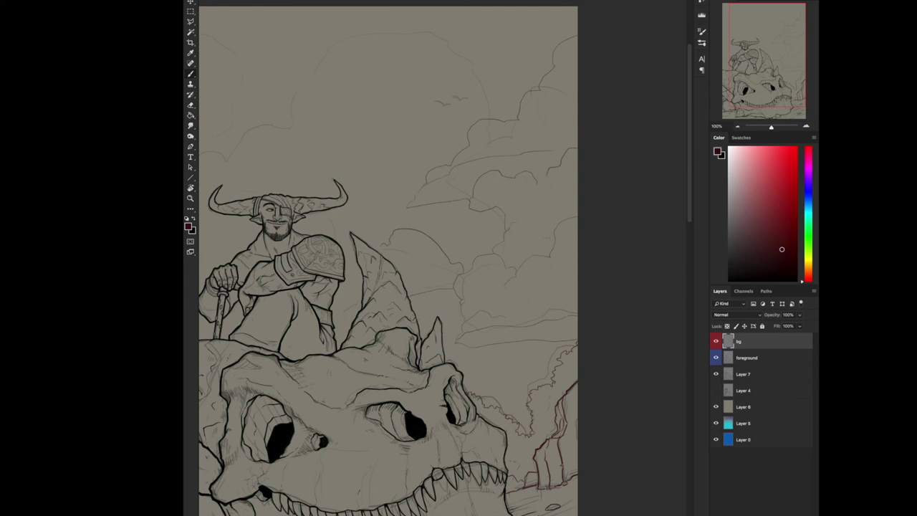
{"action": "scroll", "coordinate": [416, 258], "scroll_direction": "left", "scroll_amount": 2}
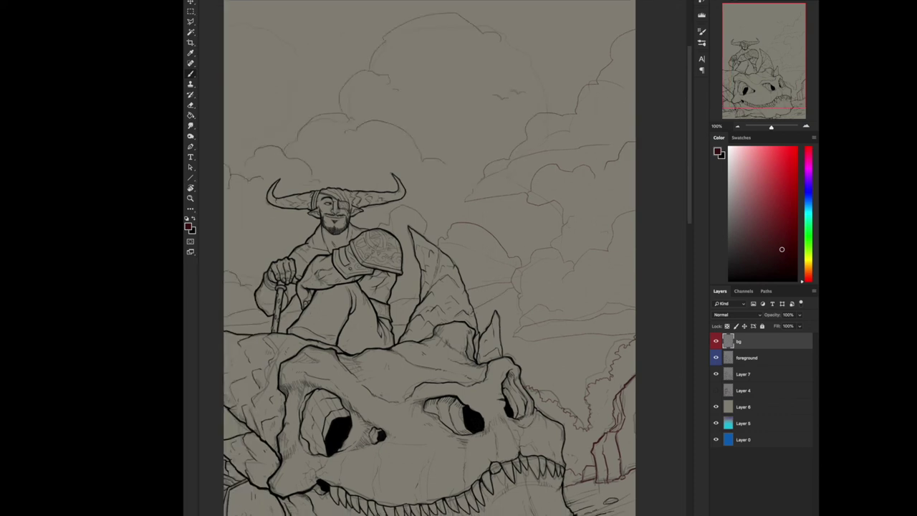
{"action": "scroll", "coordinate": [450, 258], "scroll_direction": "up", "scroll_amount": 2}
{"action": "scroll", "coordinate": [450, 258], "scroll_direction": "left", "scroll_amount": 2}
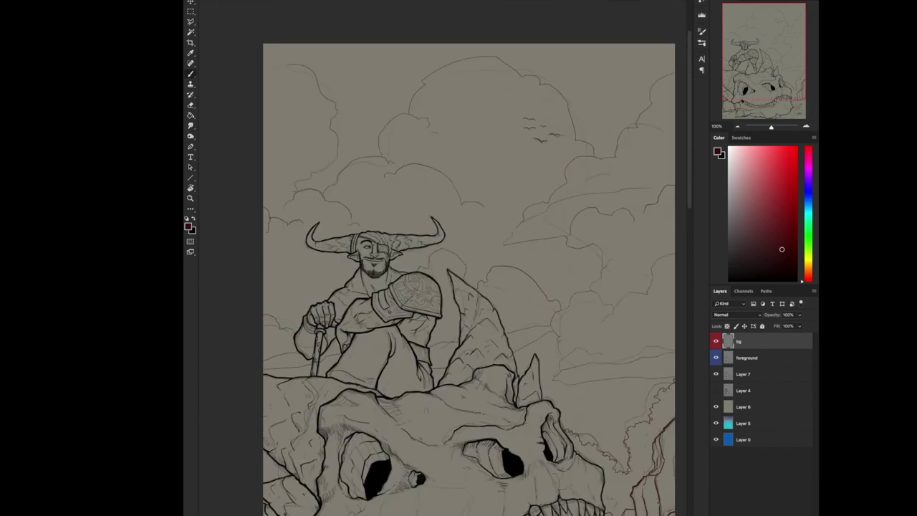